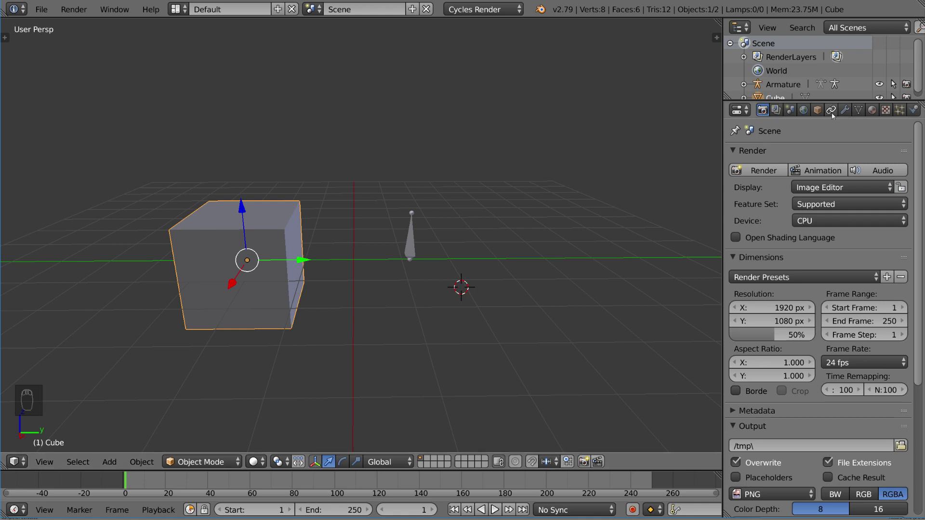
Show the Cube's object properties in the Properties editor, including its Y location of -2.20426
left_click(818, 111)
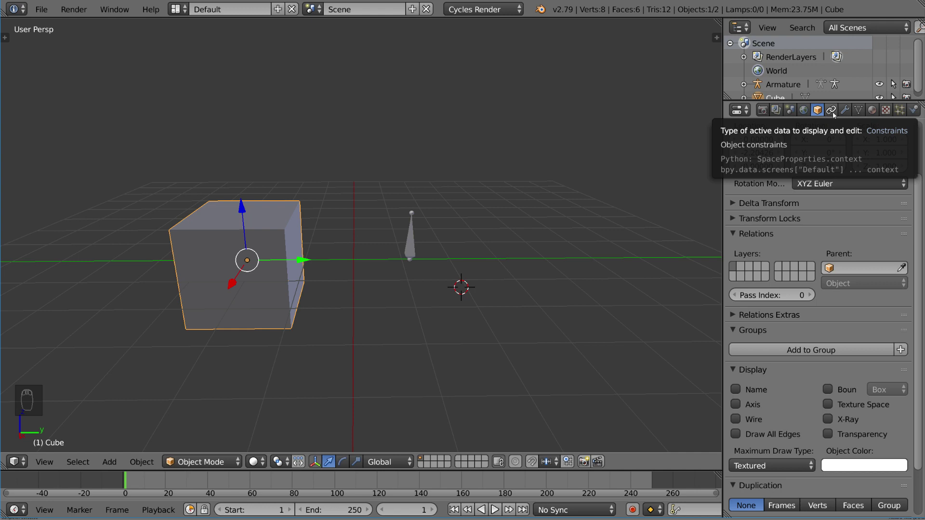
Add a Copy Location constraint to the Cube from its Object Constraints tab
left_click(833, 112)
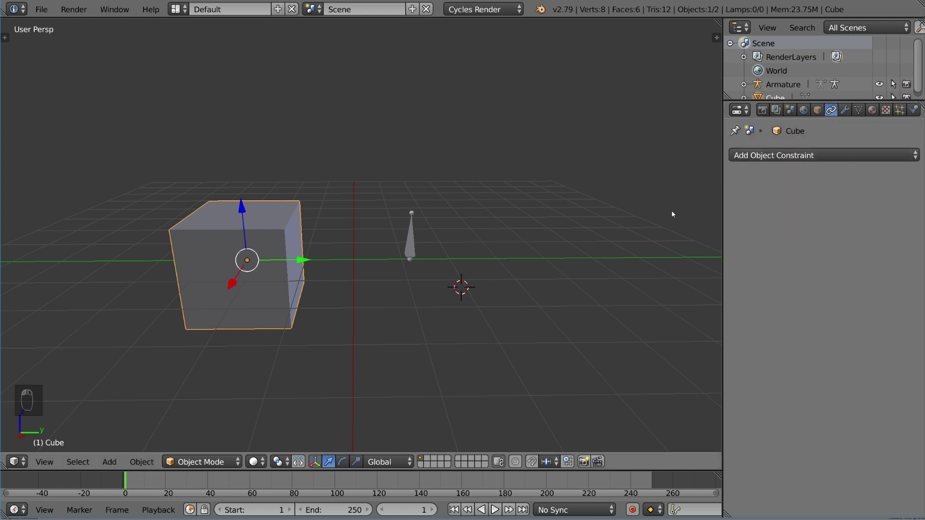
left_click(877, 157)
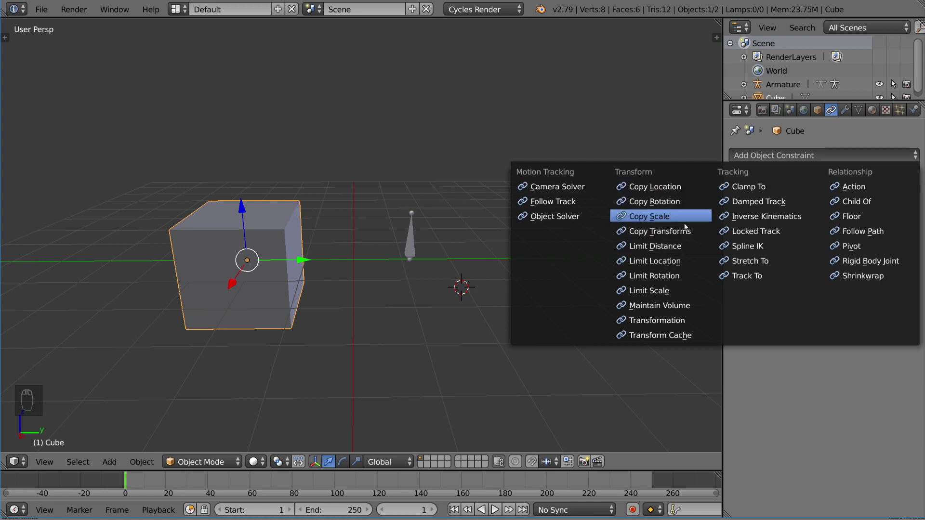
left_click(682, 190)
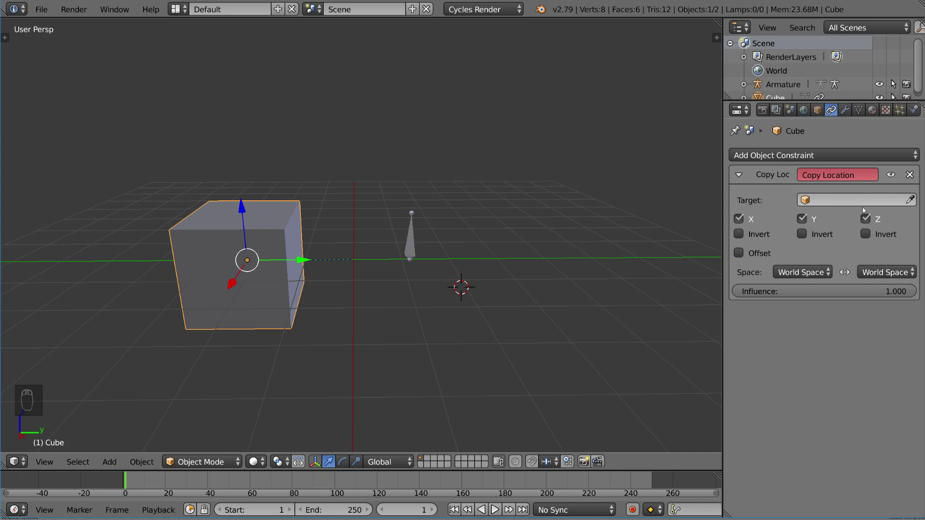
Duplicate the Cube and place the copy high above the original along Z
key("shift+d")
key("z")
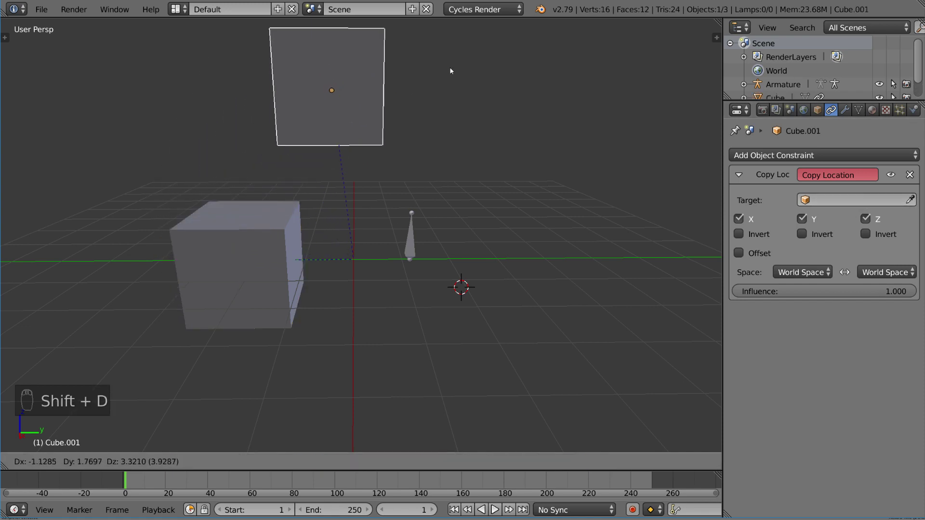
left_click(450, 69)
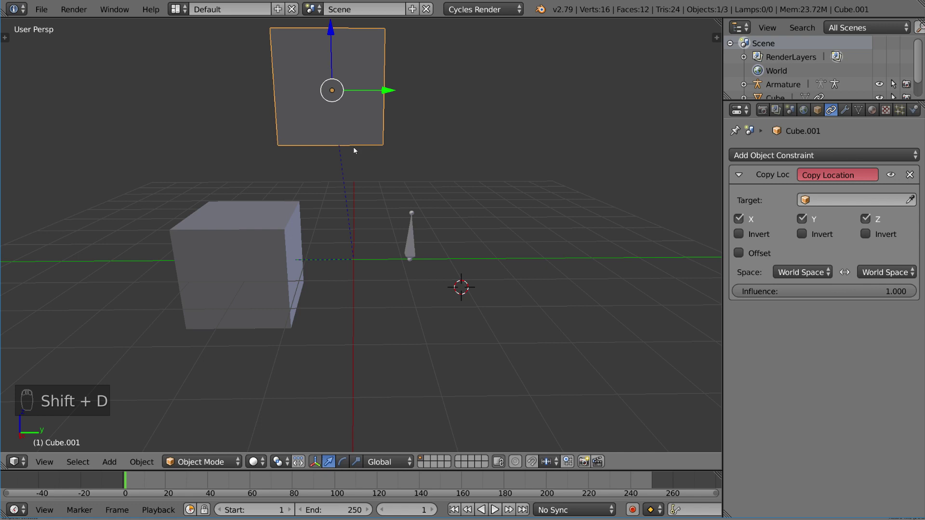
right_click(284, 231)
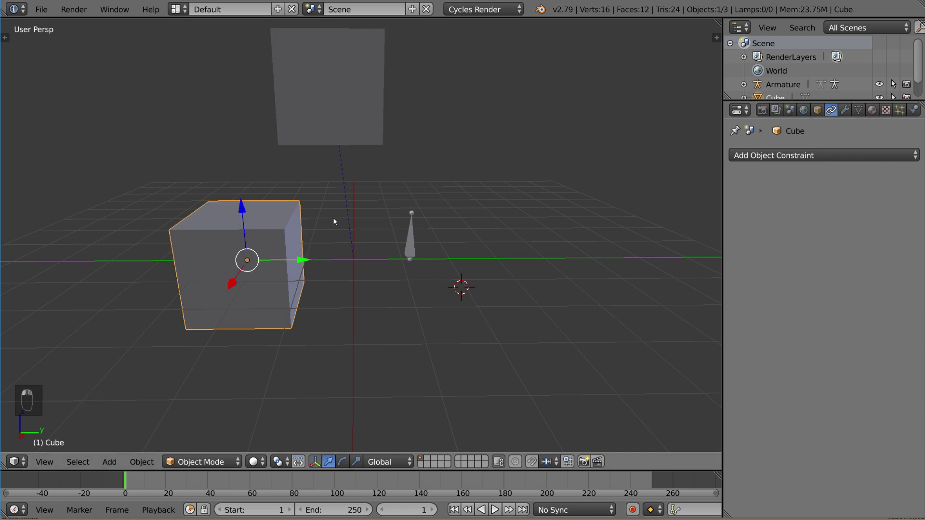
right_click(361, 91)
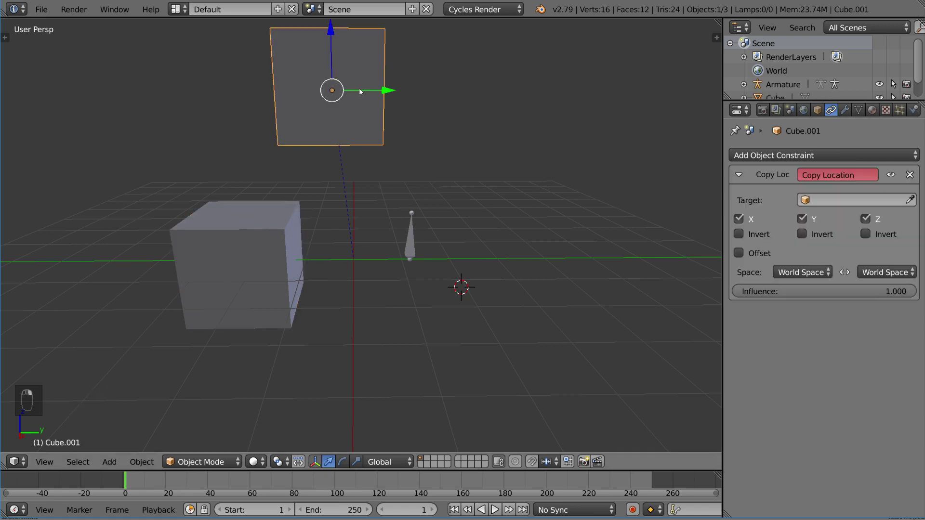
Set the Cube as the duplicate's Copy Location target and test moving the duplicate
left_click(911, 200)
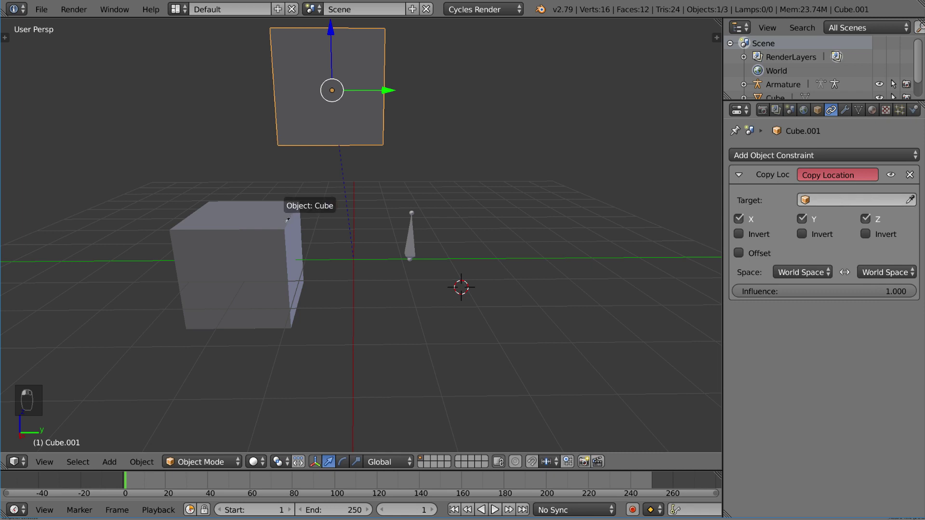
left_click(264, 235)
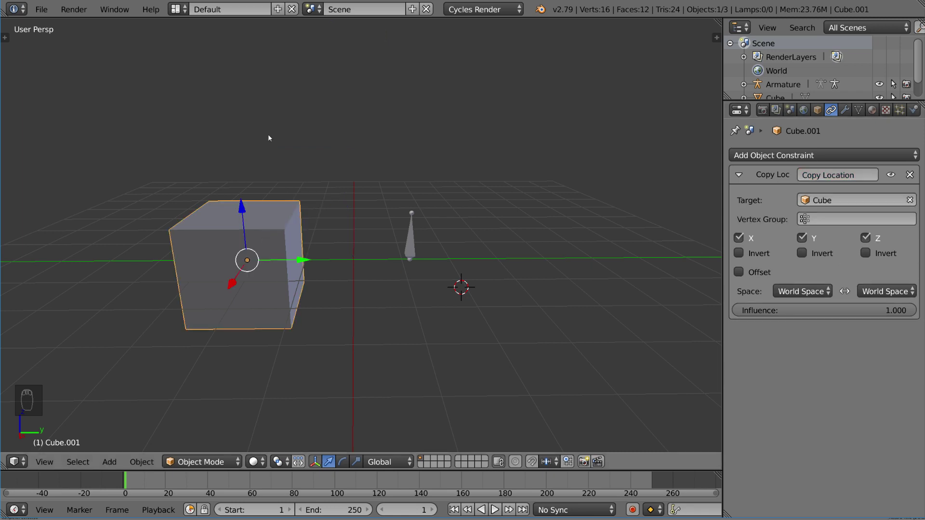
key("g")
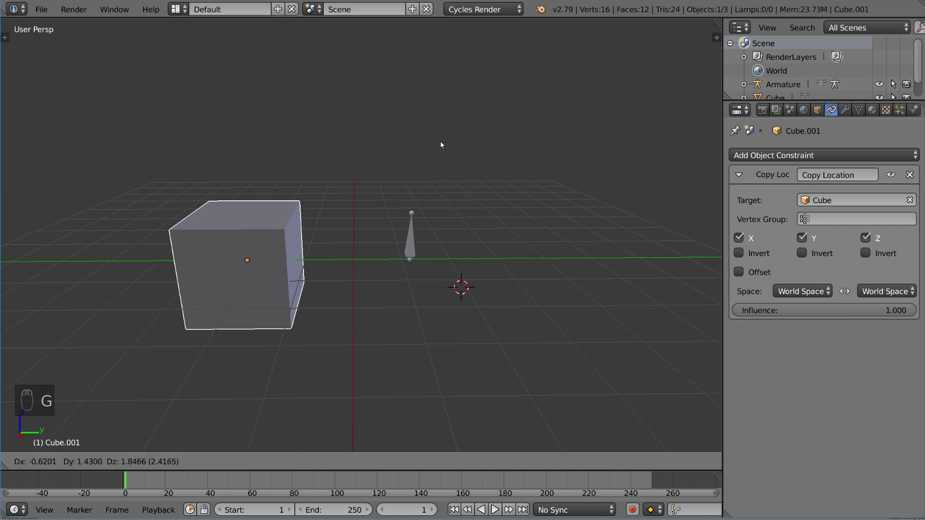
right_click(344, 217)
key("g")
right_click(415, 161)
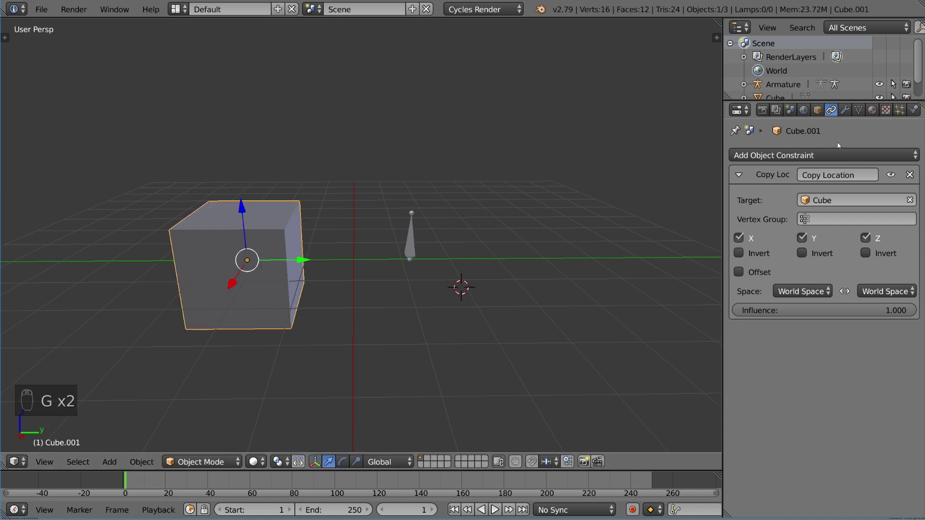
key("g")
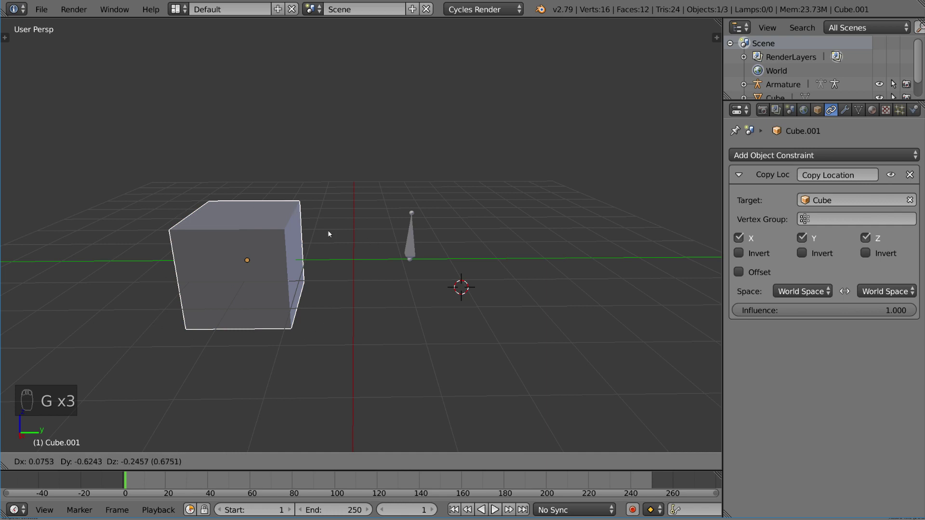
right_click(425, 242)
key("g")
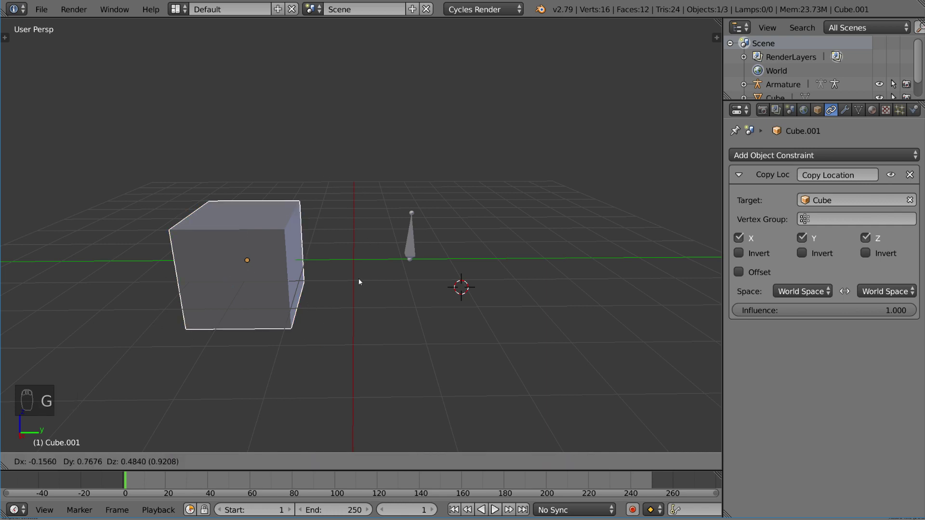
right_click(374, 274)
Tilt the duplicate with a free rotation, then move the original Cube to see it follow
key("r")
key("r")
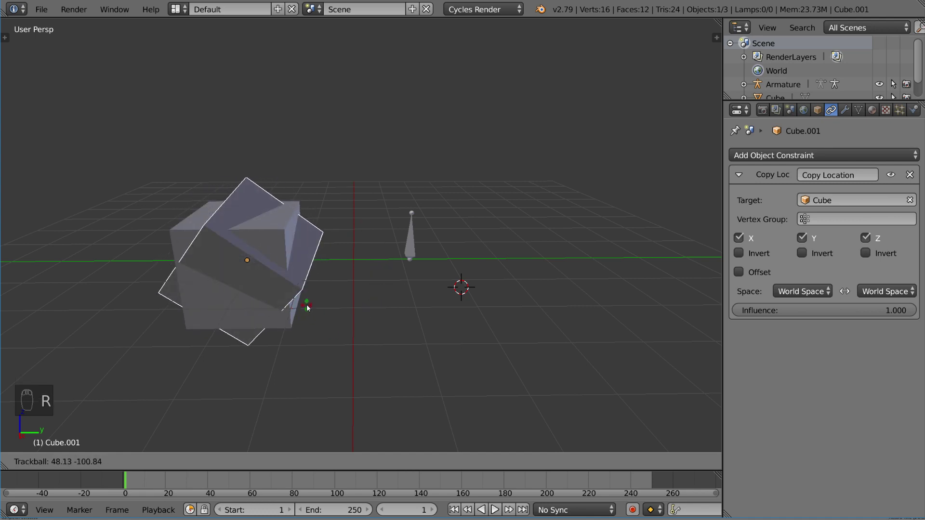
left_click(314, 313)
right_click(287, 230)
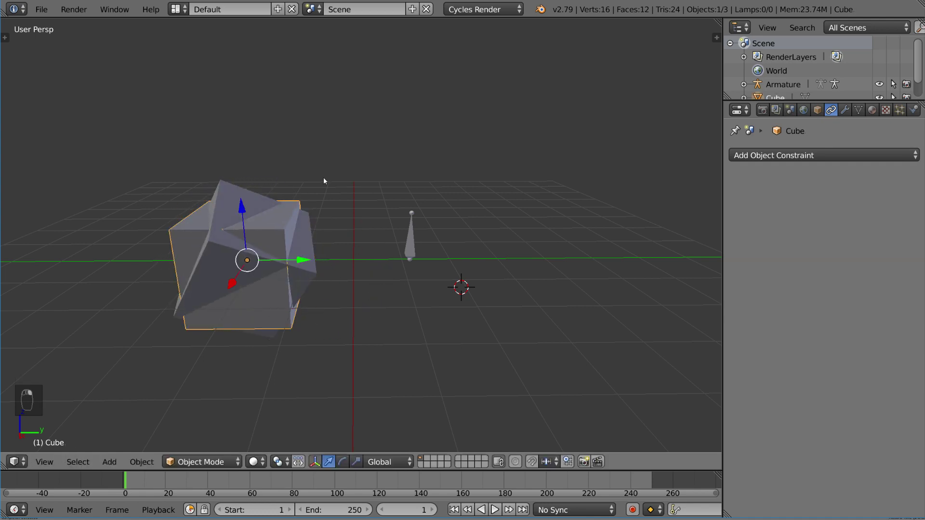
key("g")
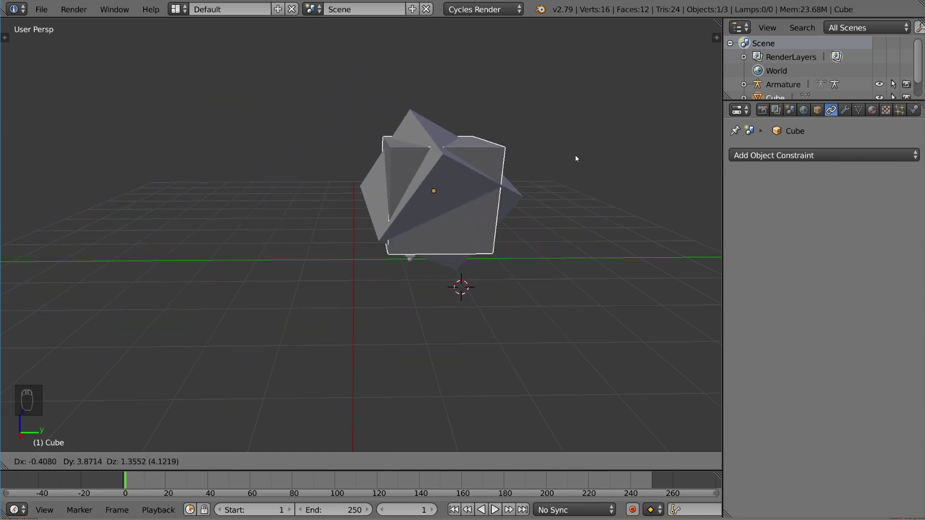
left_click(323, 238)
Lower the Copy Location influence to about 0.45, test it, then delete the constraint
right_click(231, 274)
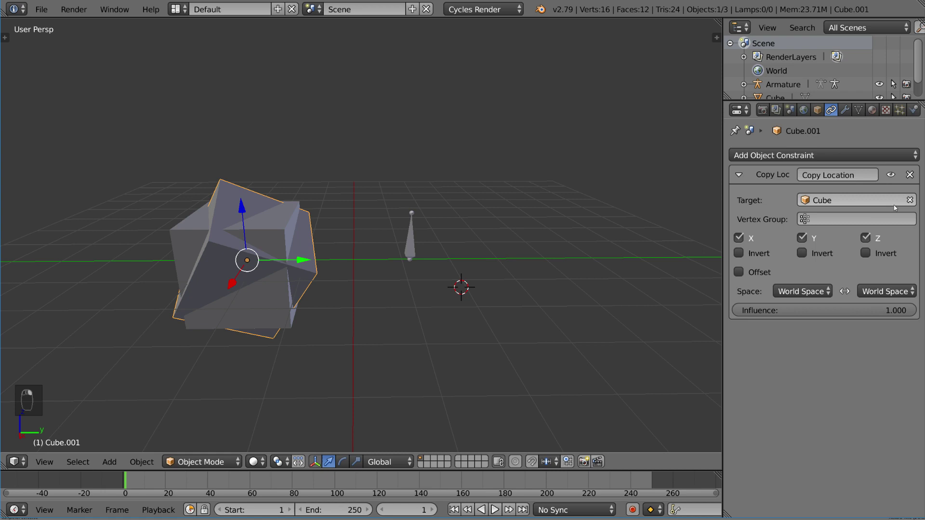
left_click_drag(861, 308, 767, 308)
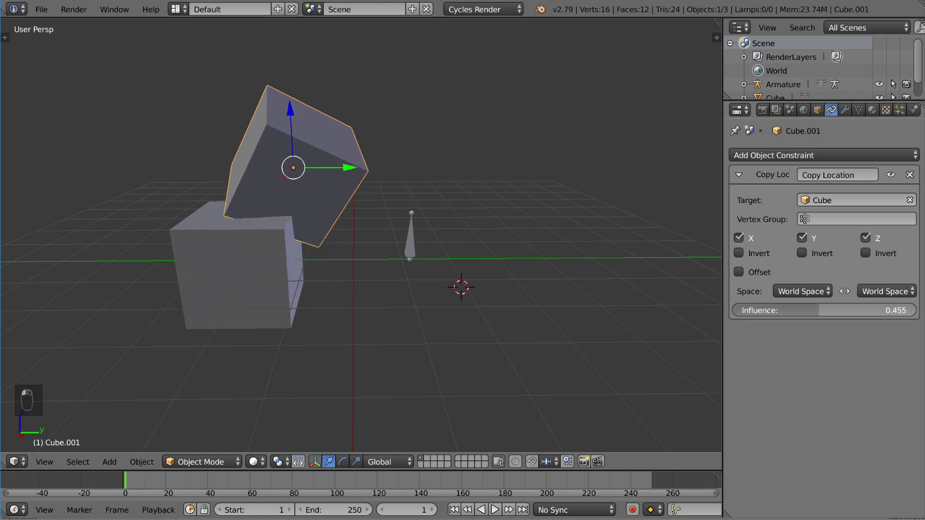
right_click(304, 290)
key("g")
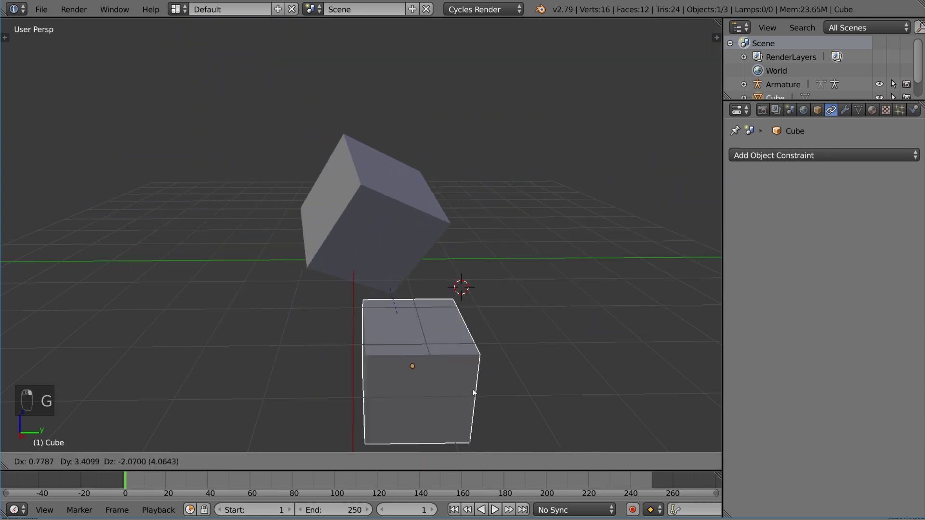
right_click(608, 305)
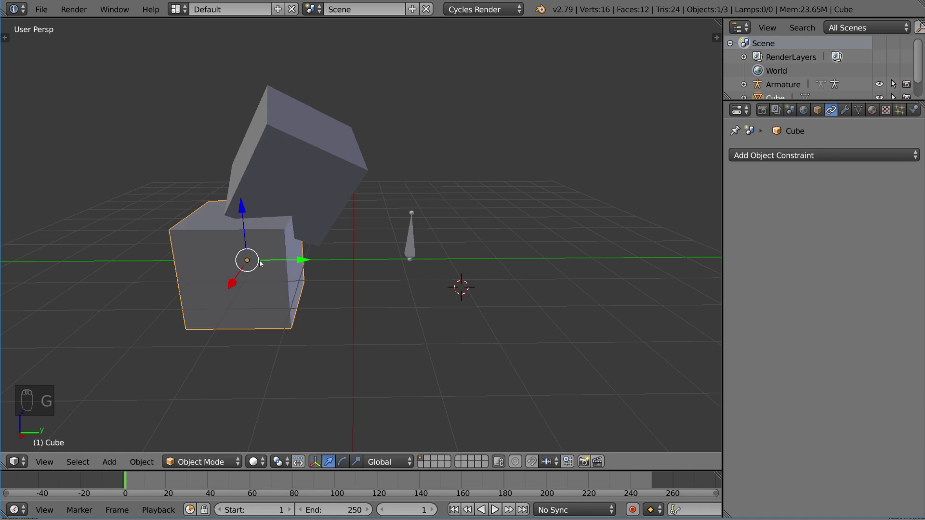
right_click(290, 159)
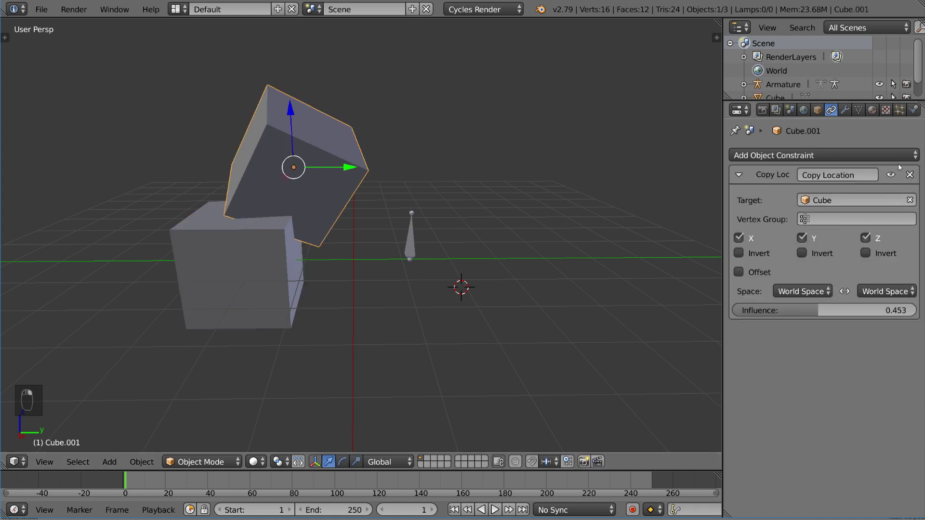
left_click(910, 175)
In Edit Mode, extrude a second bone from the armature and duplicate it to the right
right_click(412, 241)
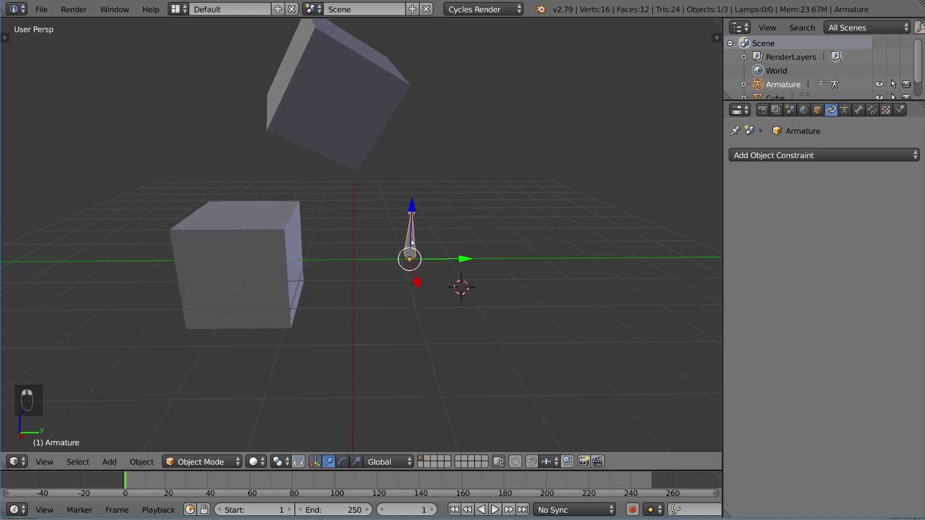
key("Tab")
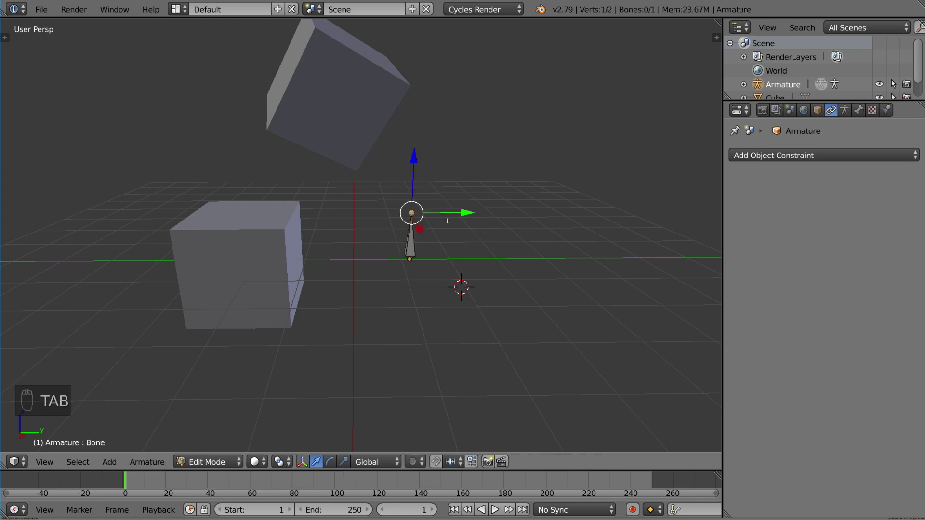
key("e")
left_click(439, 170)
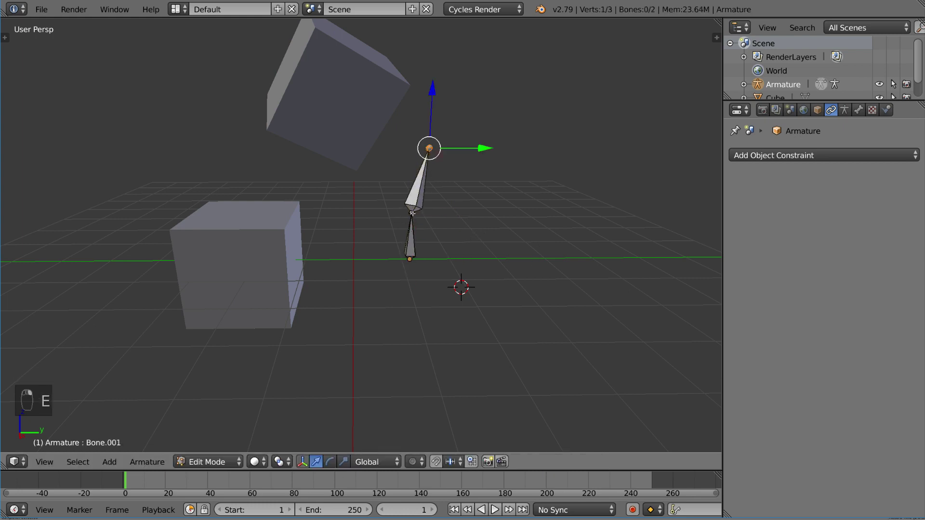
key("shift+d")
left_click(517, 238)
Extrude a bone up-right from the chain tip, disconnect it, and move it further out
right_click(430, 148)
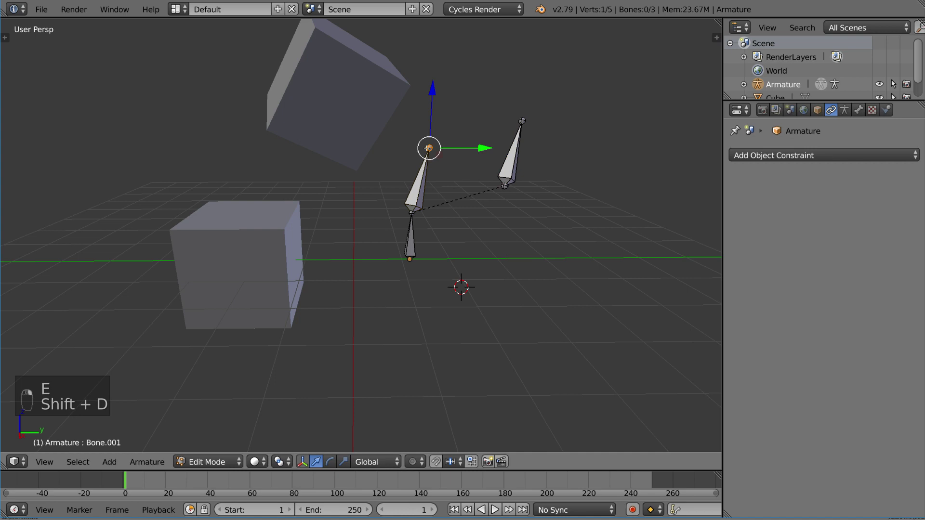
key("e")
left_click(447, 114)
key("g")
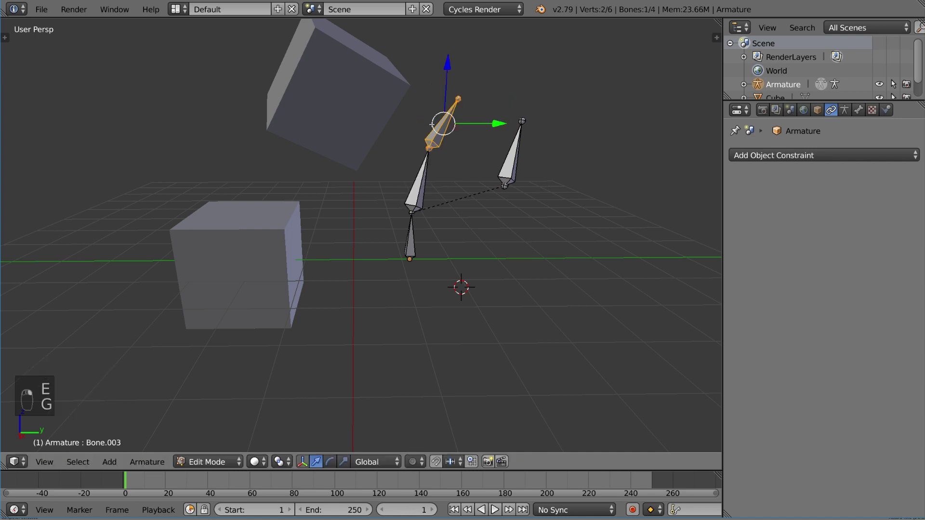
key("alt+p")
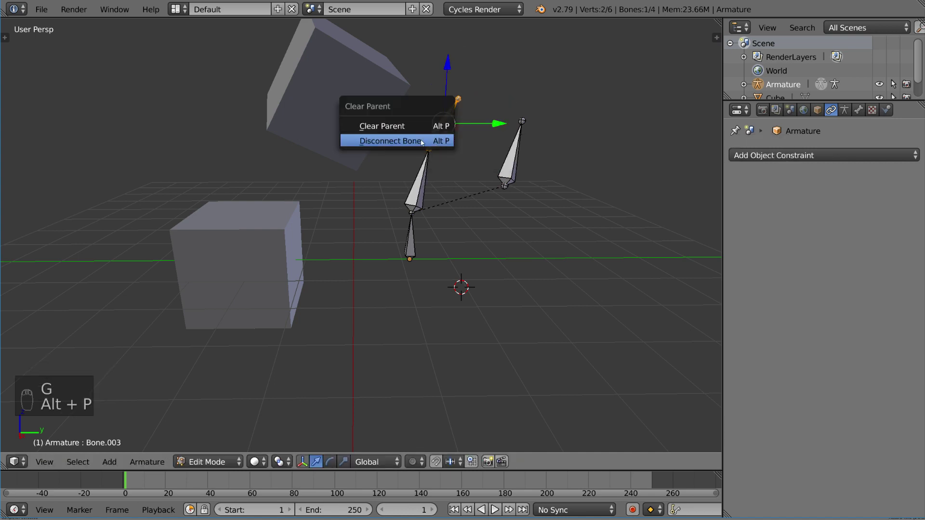
left_click(422, 142)
key("g")
left_click(549, 114)
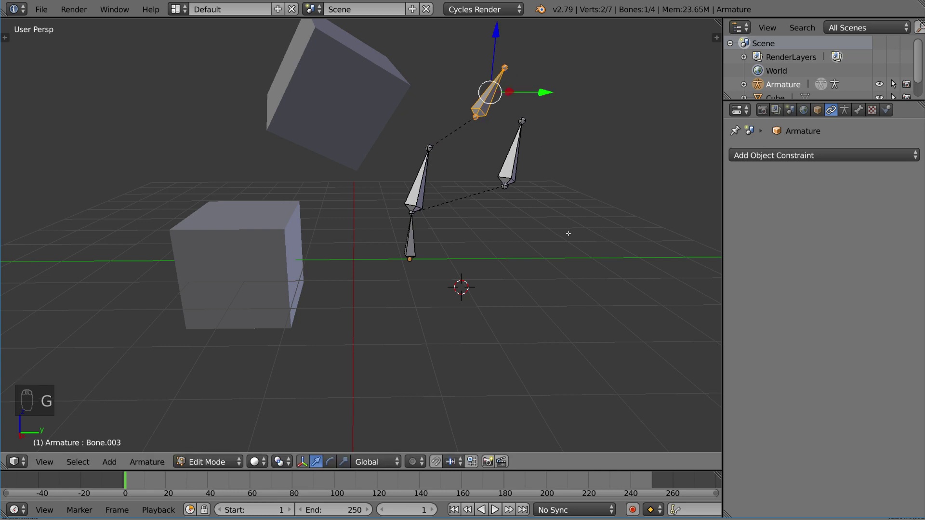
Switch the armature to Pose Mode and try rotating the chain bones
key("Tab")
key("ctrl+Tab")
right_click(512, 165)
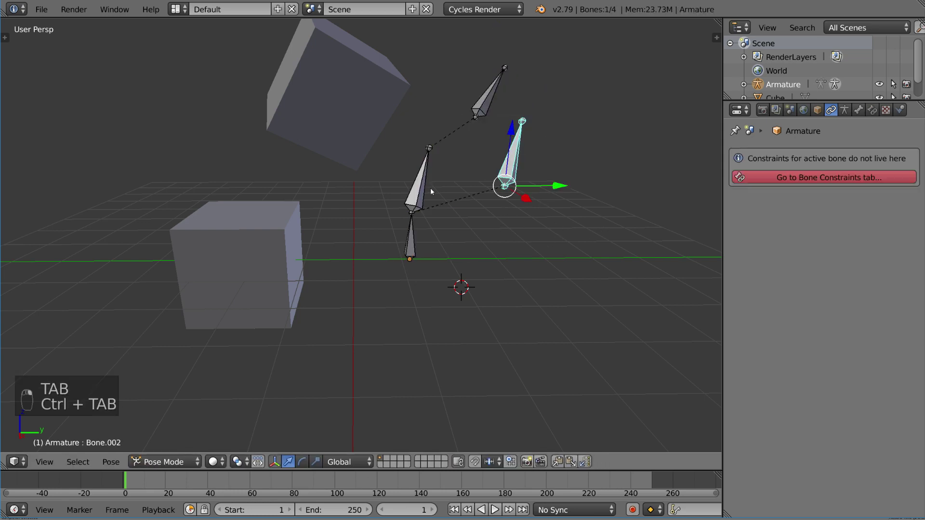
right_click(429, 186)
key("r")
right_click(453, 185)
right_click(416, 230)
key("r")
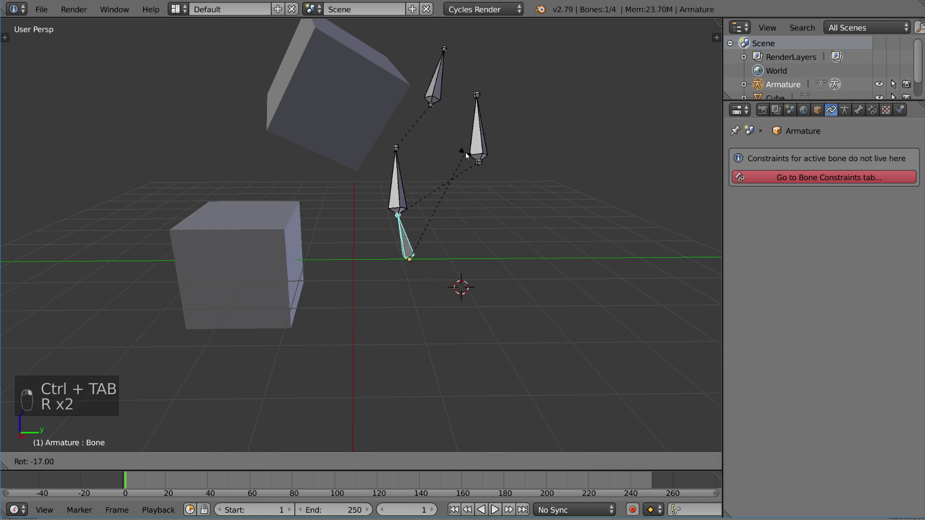
right_click(466, 152)
key("Tab")
key("Tab")
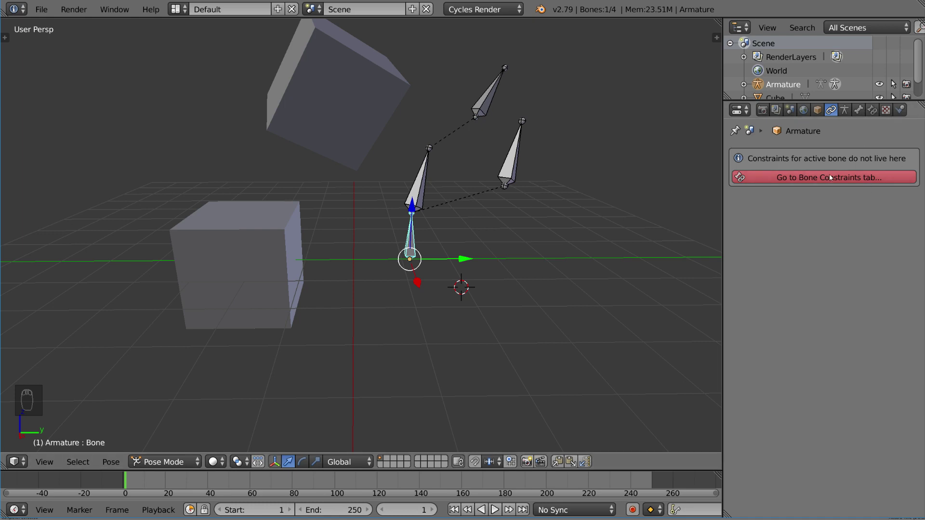
Show the active bone's Bone Constraints tab and open the constraint types list
left_click(874, 112)
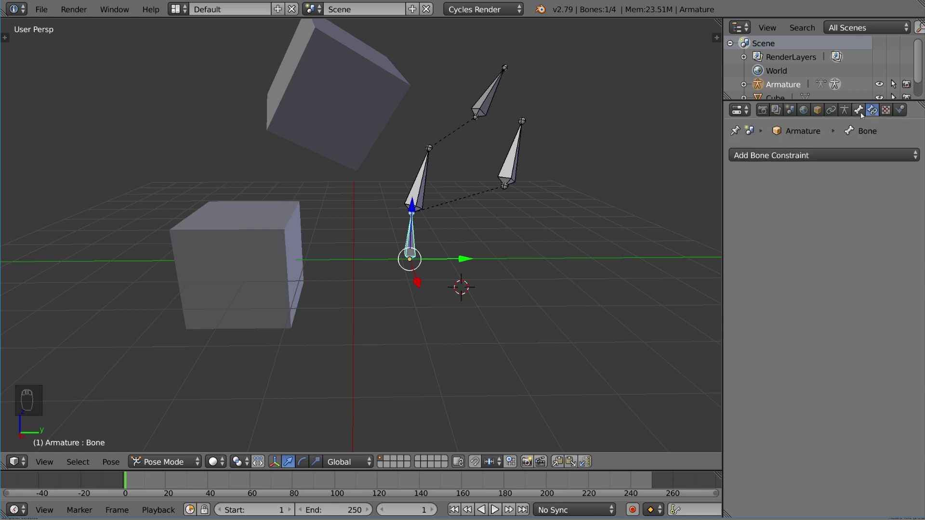
left_click(860, 113)
left_click(874, 114)
left_click(790, 156)
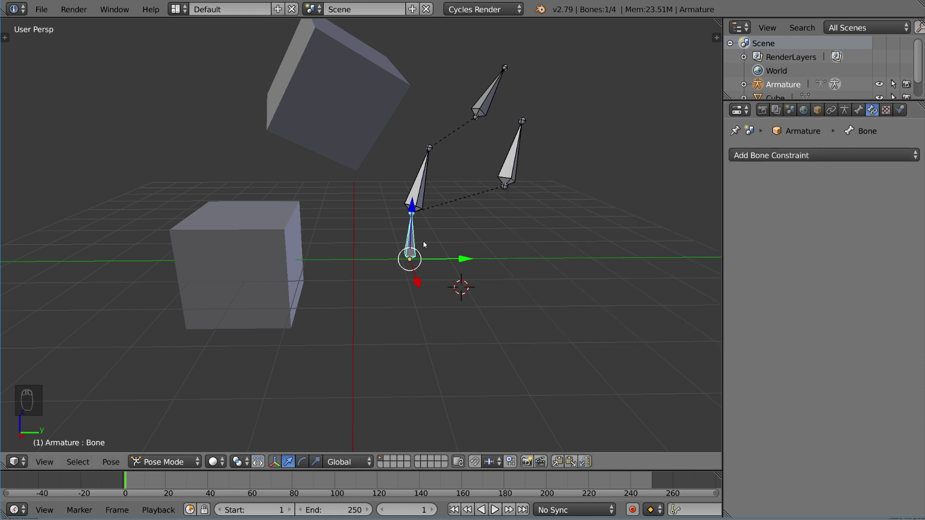
Add a Copy Rotation constraint to Bone.003 with the Armature as its target
right_click(489, 102)
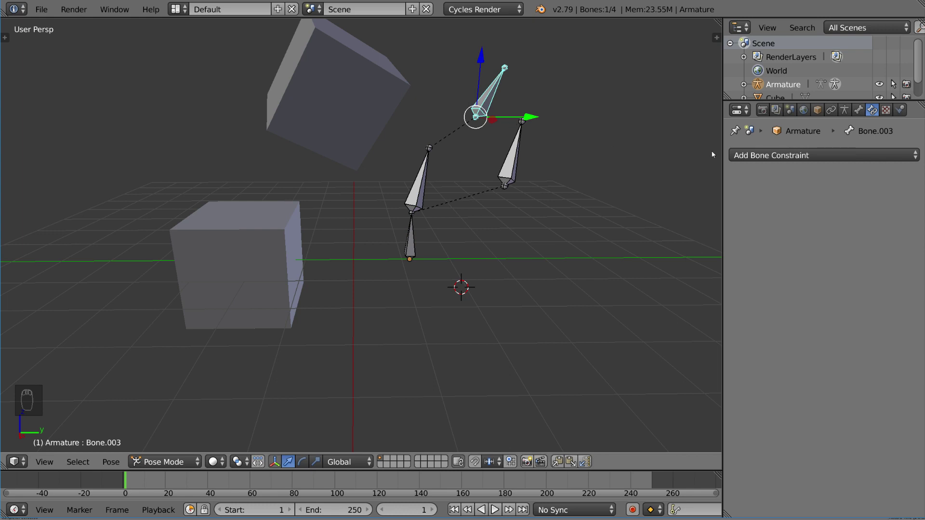
left_click(785, 155)
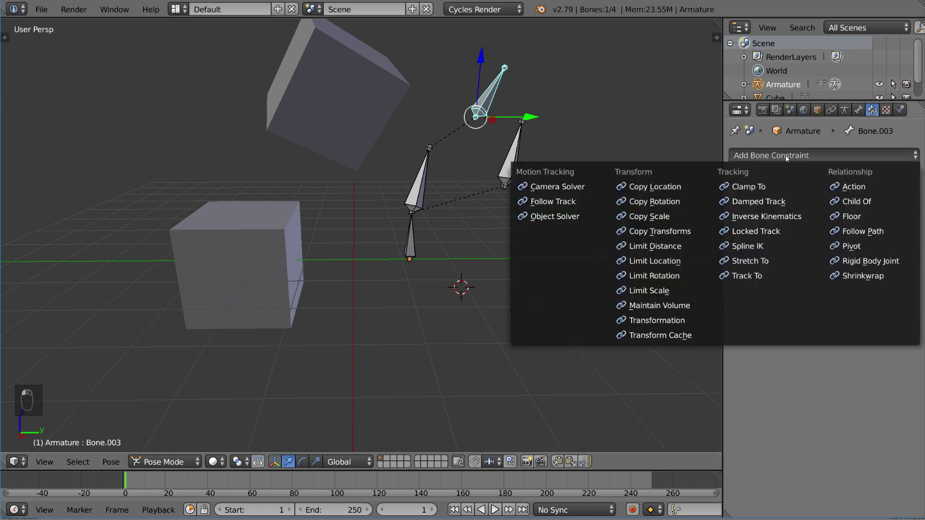
left_click(683, 202)
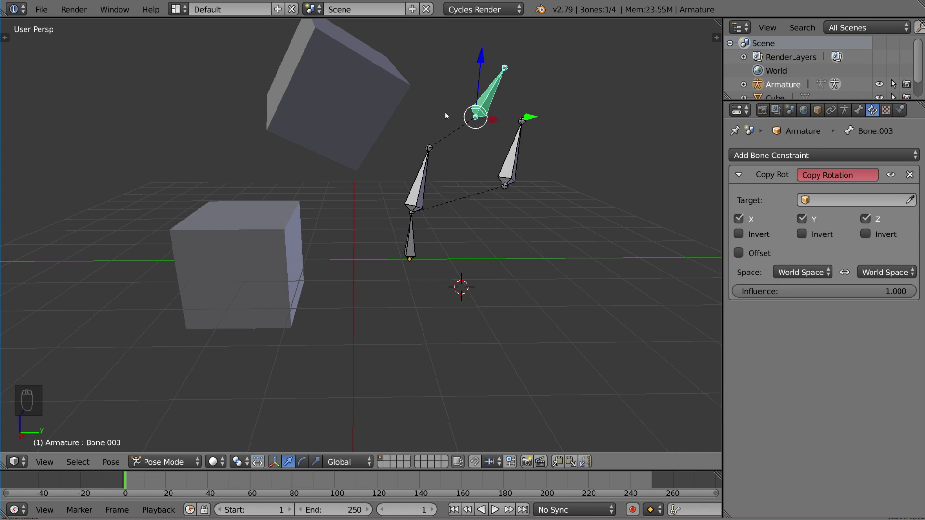
left_click(912, 201)
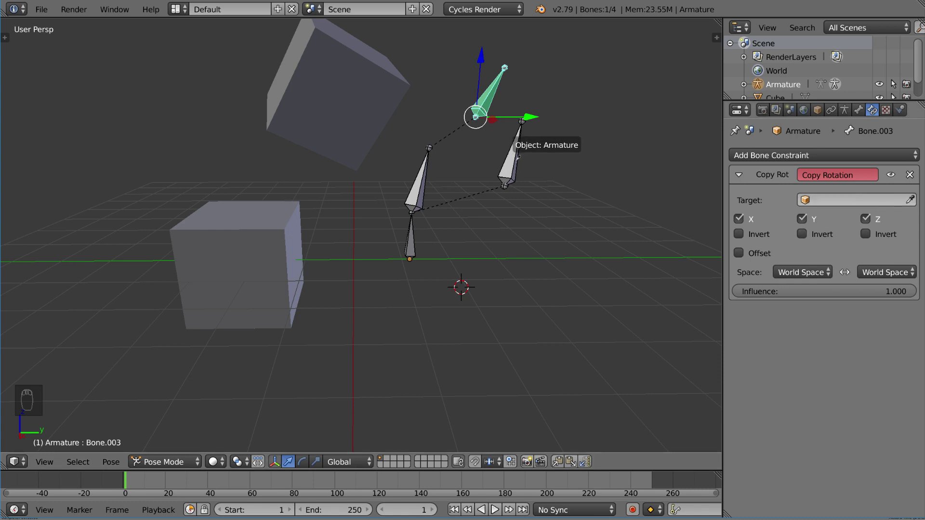
left_click(516, 163)
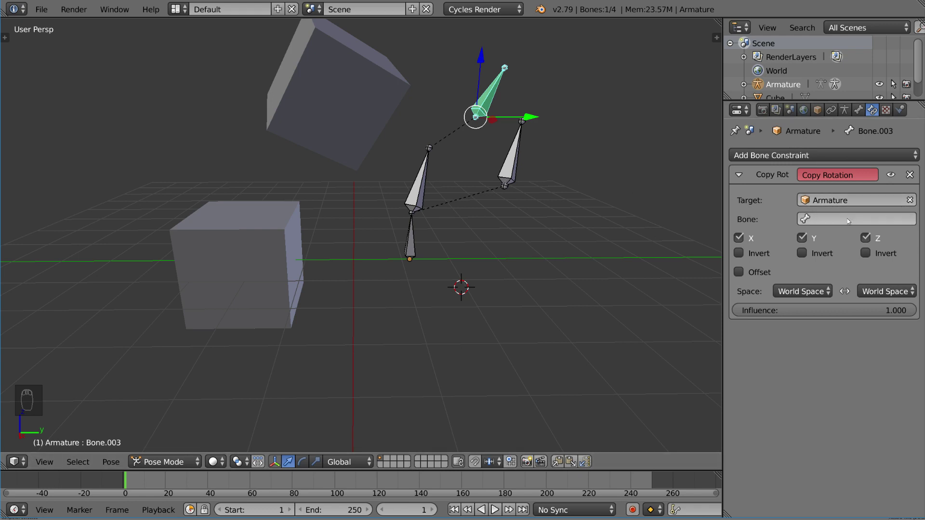
Set the Copy Rotation's source bone to Bone.002, copying its name from Bone.002's properties
right_click(513, 159)
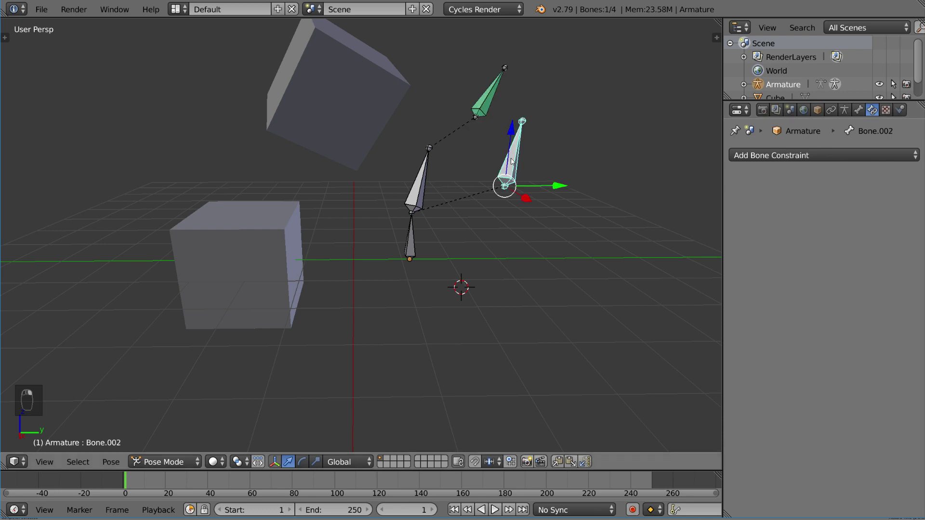
left_click(858, 110)
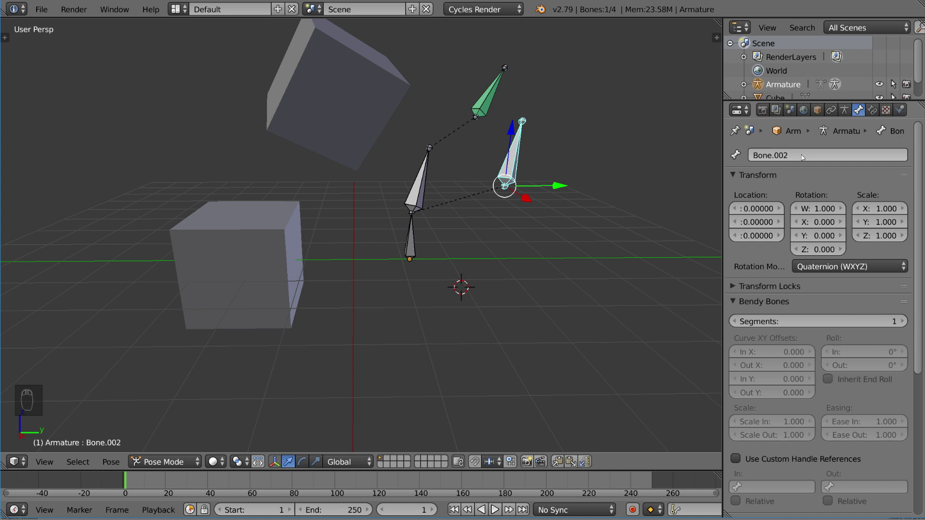
key("ctrl+c")
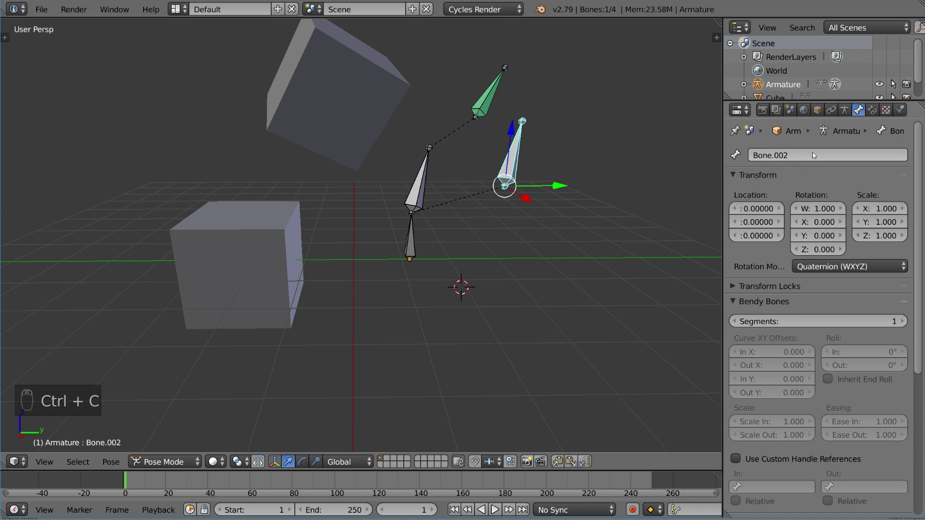
left_click(873, 111)
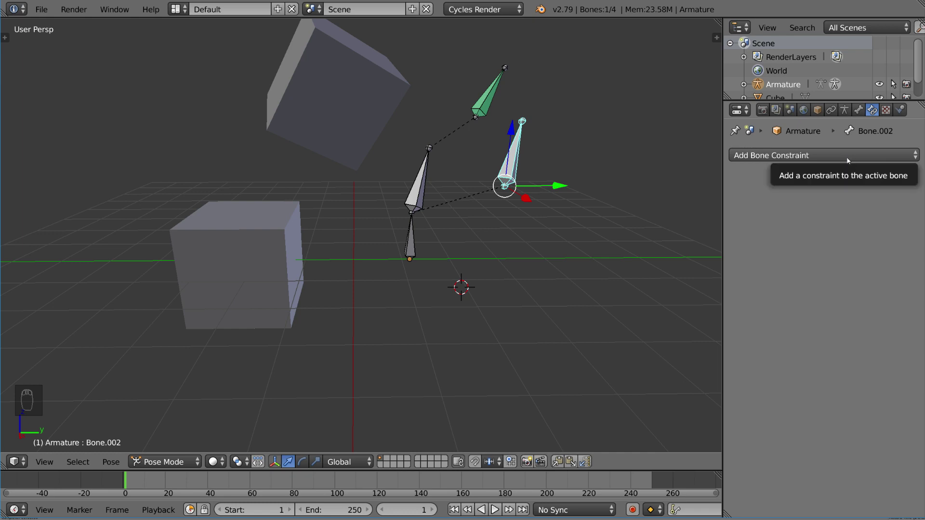
right_click(495, 99)
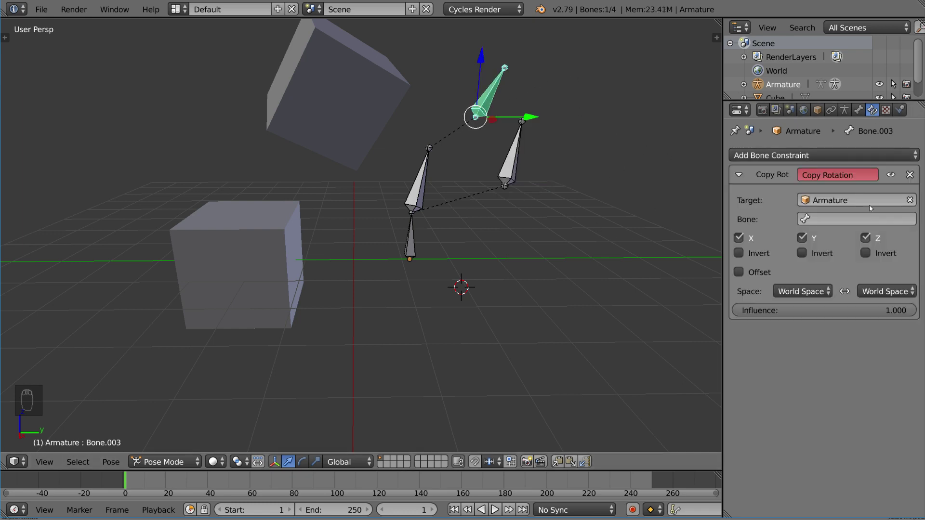
left_click(843, 218)
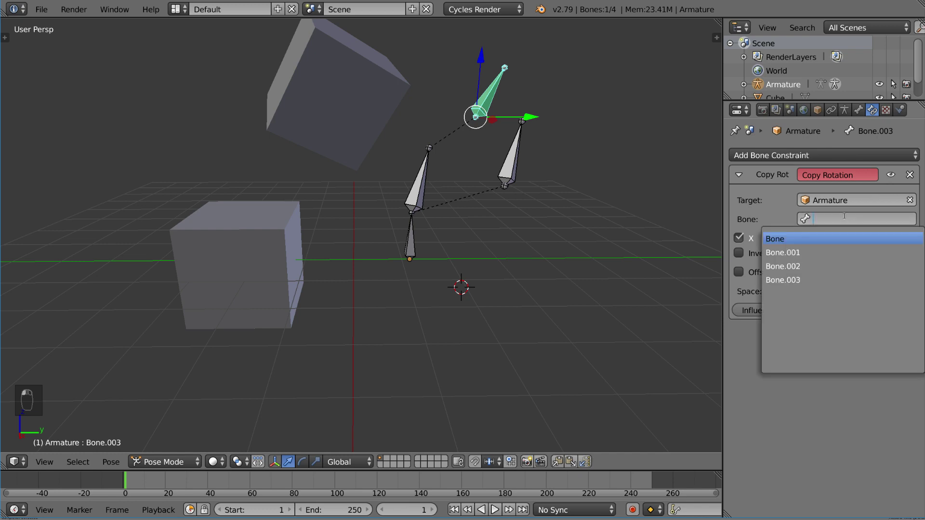
type("Bone.002")
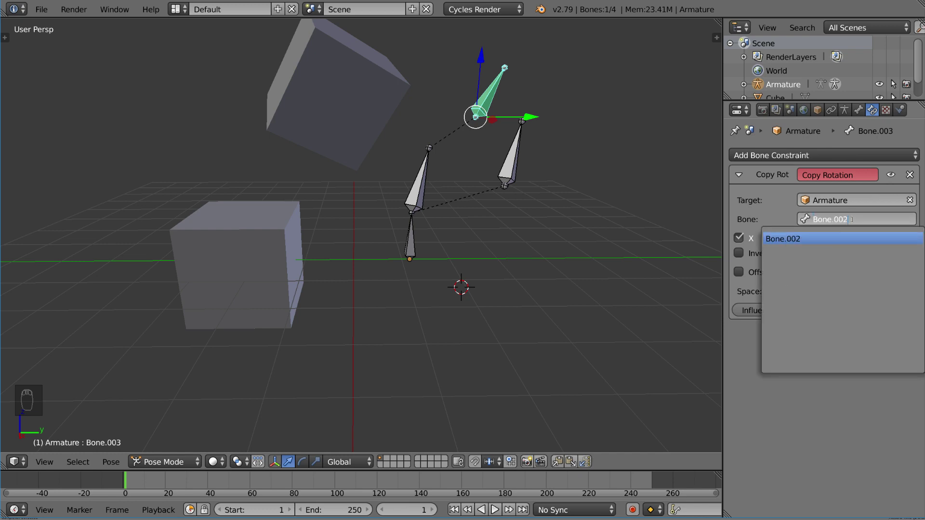
left_click(866, 241)
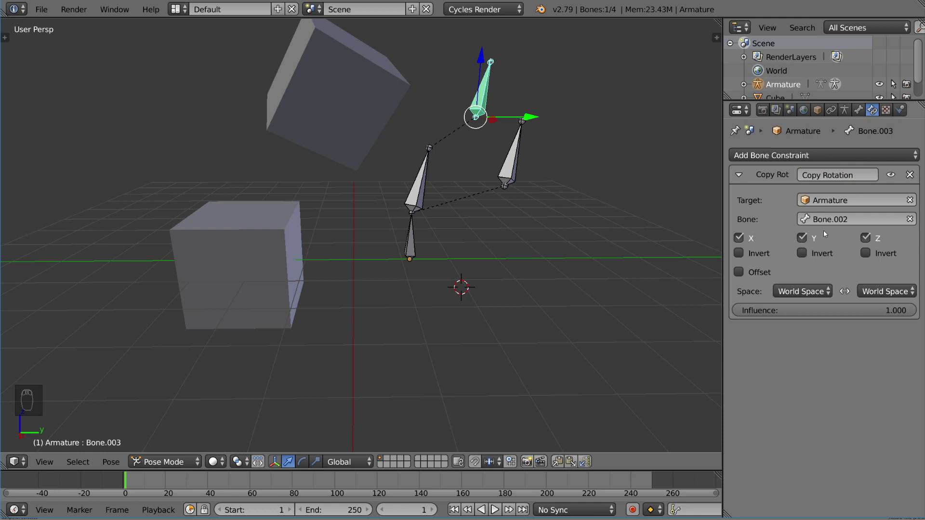
right_click(510, 164)
Freely rotate Bone.002 and then Bone.001 to test the copied rotation
key("r")
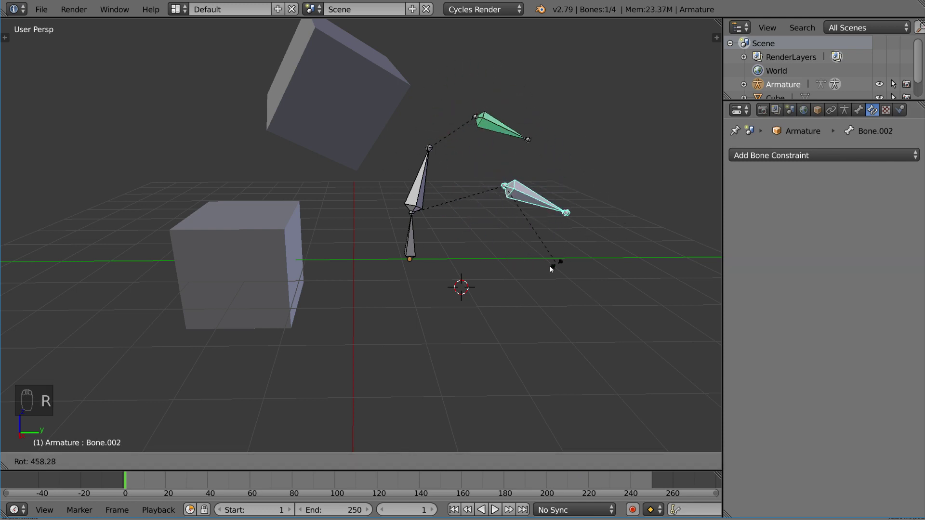
key("r")
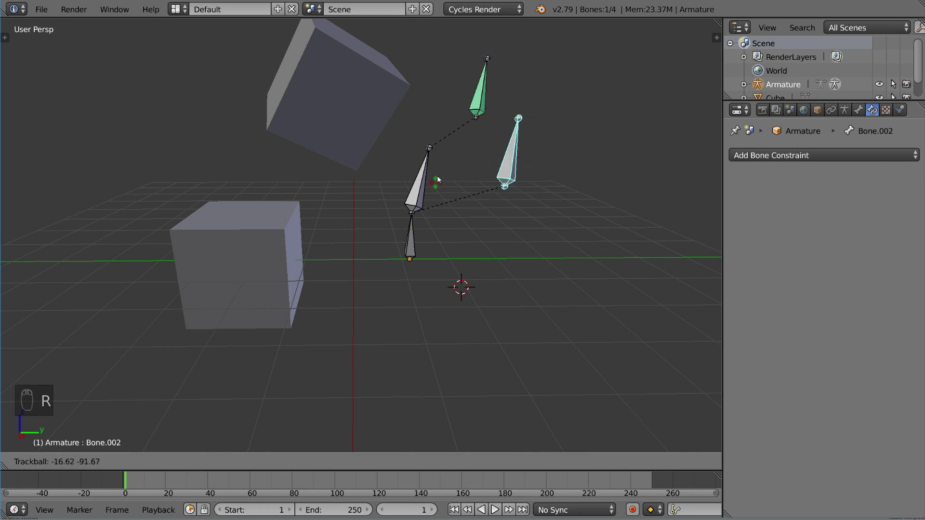
left_click(532, 213)
key("r")
key("r")
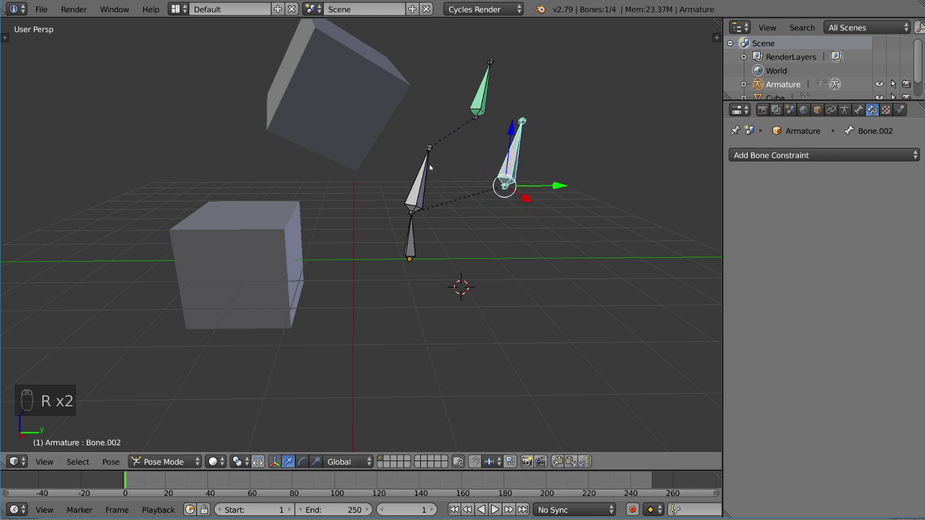
right_click(430, 166)
key("r")
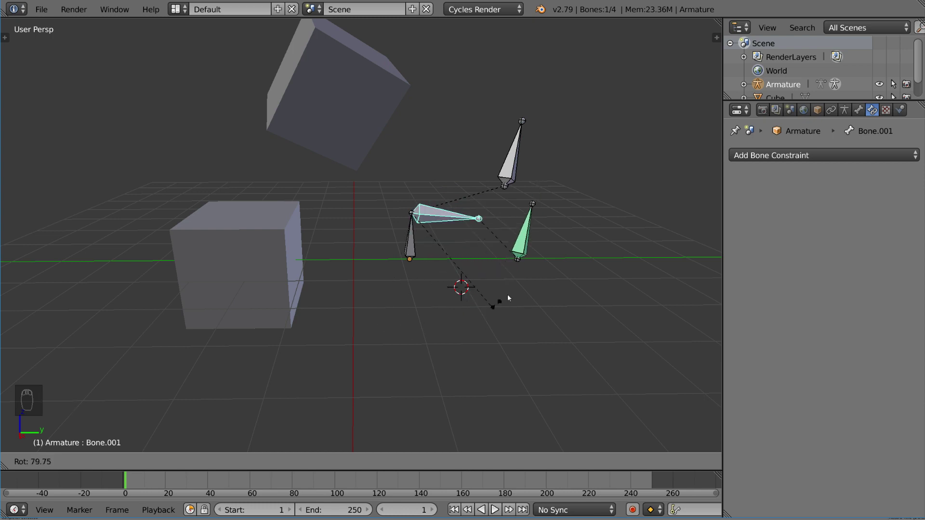
left_click(496, 347)
Rotate Bone.001 upright, then select Bone.003 and open its constraint types list
right_click(512, 154)
key("r")
right_click(458, 212)
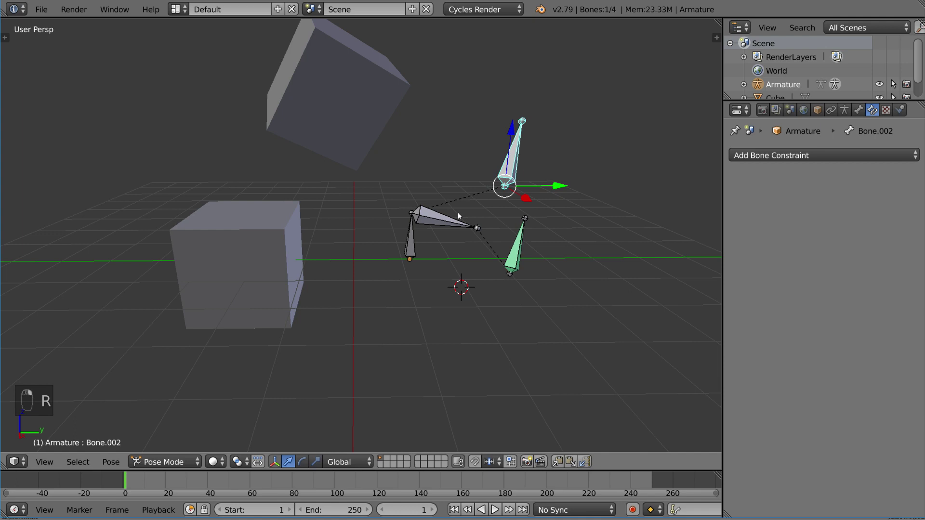
right_click(458, 212)
key("r")
left_click(440, 151)
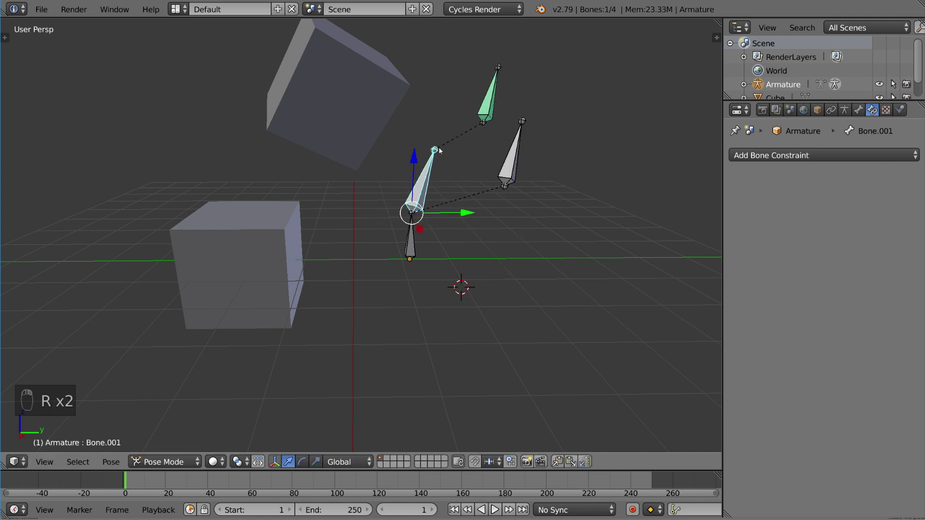
right_click(511, 155)
right_click(491, 94)
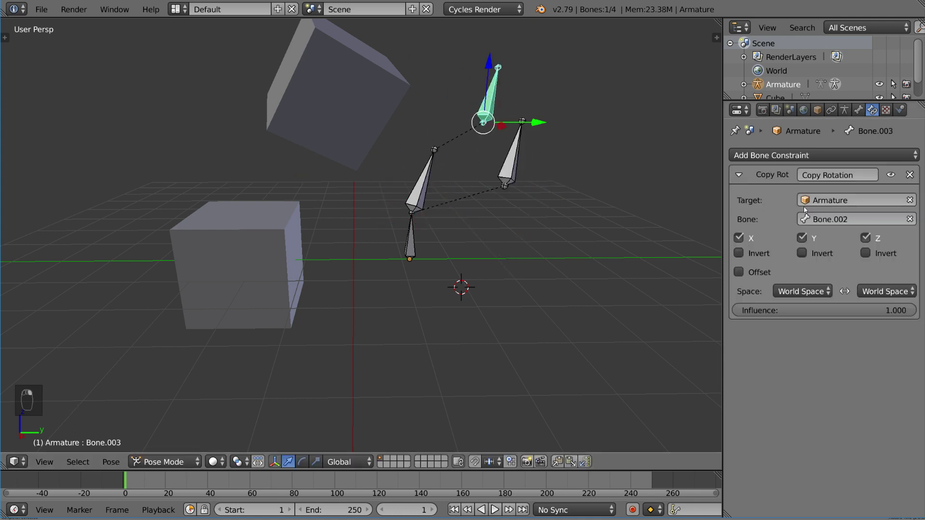
left_click(830, 157)
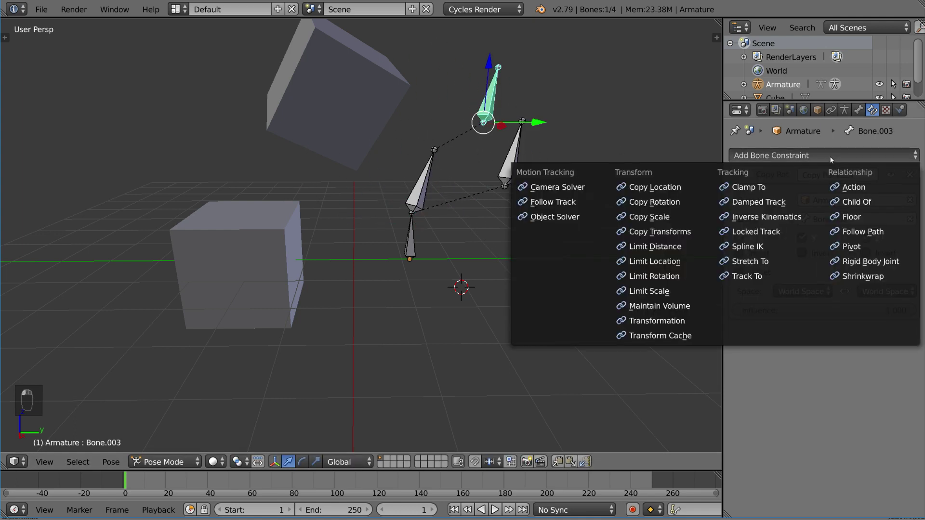
Add a Limit Location to Bone.003 with minimum and maximum X, Y and Z enabled at 0
left_click(679, 261)
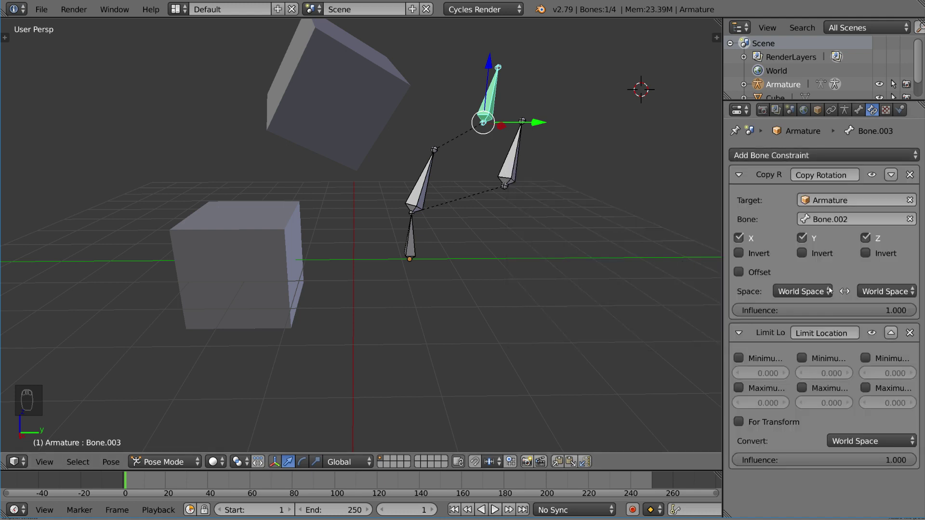
left_click(739, 358)
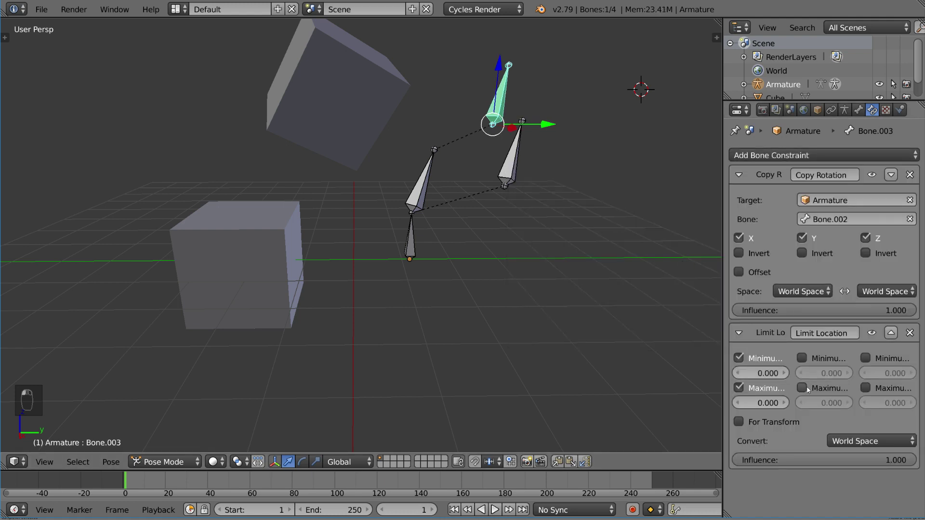
left_click(801, 388)
left_click(802, 358)
left_click(865, 358)
left_click(866, 388)
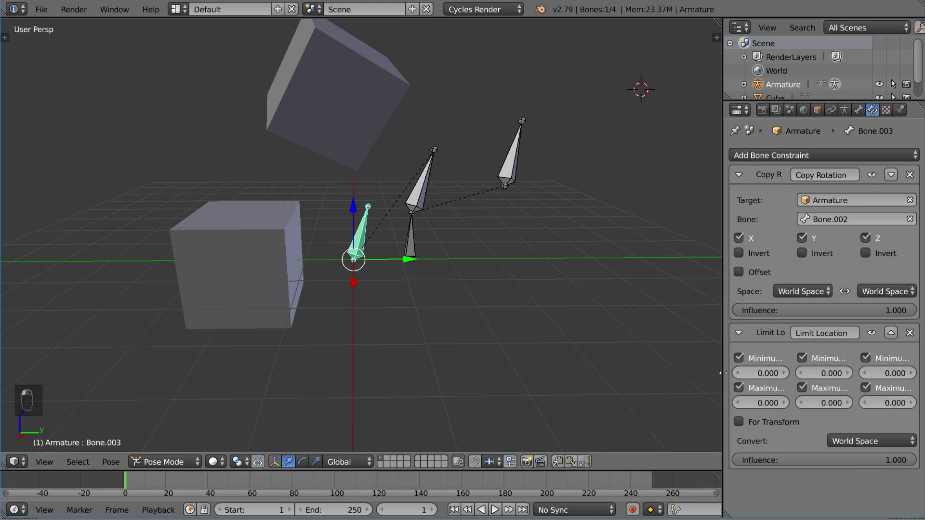
left_click_drag(723, 373, 691, 378)
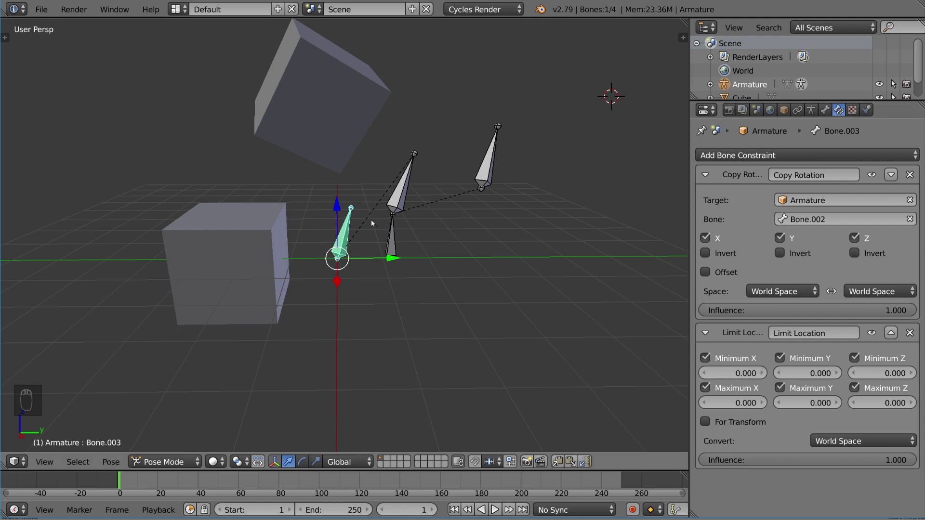
right_click(481, 196)
key("r")
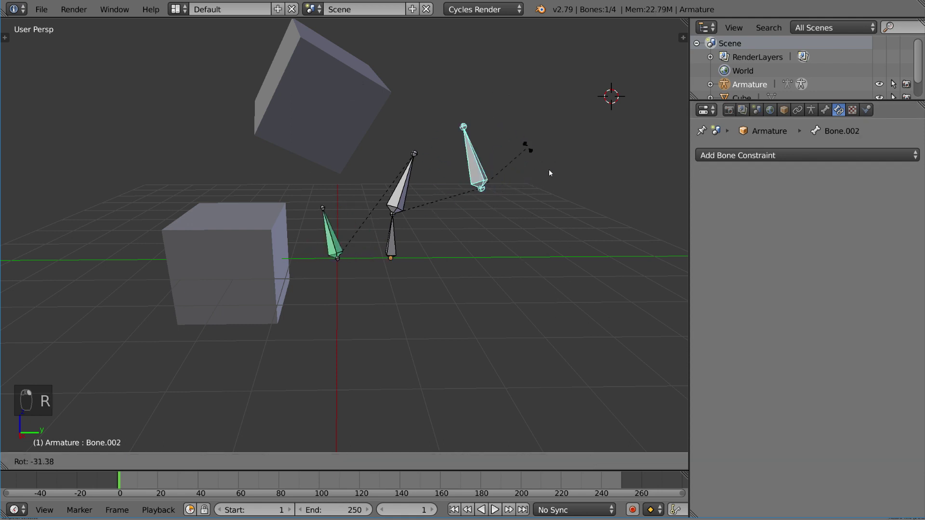
right_click(516, 138)
right_click(407, 193)
key("r")
key("r")
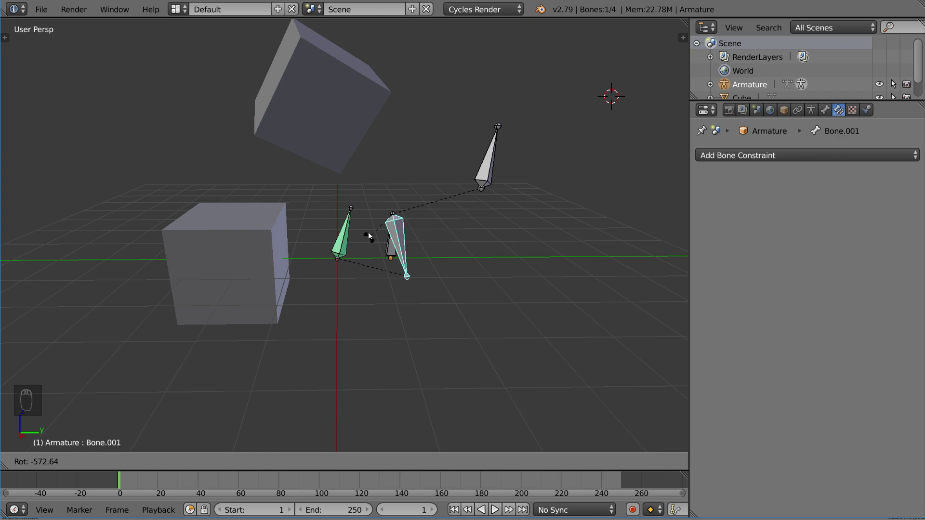
right_click(451, 263)
right_click(348, 249)
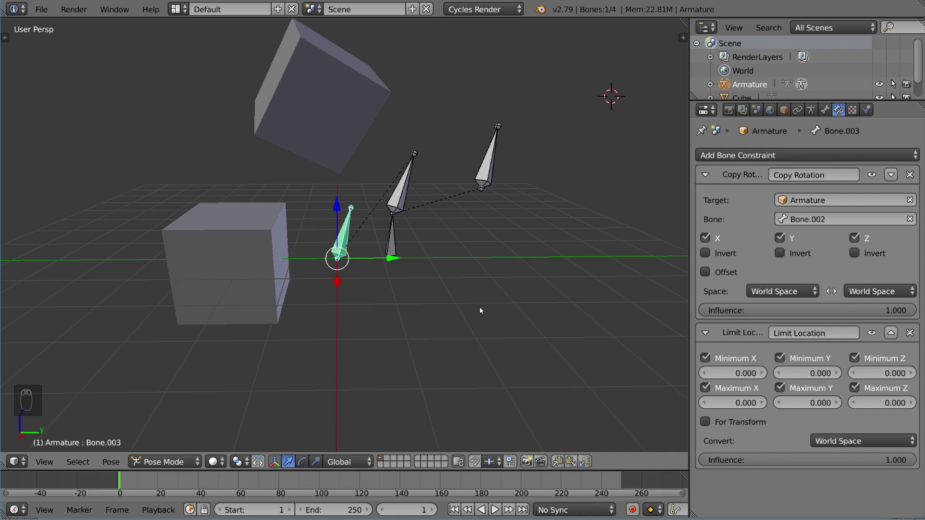
Set Bone.003's Limit Location maximums to X 1, Y 5 and Z 1, then rotate Bone.001 to test
left_click(746, 406)
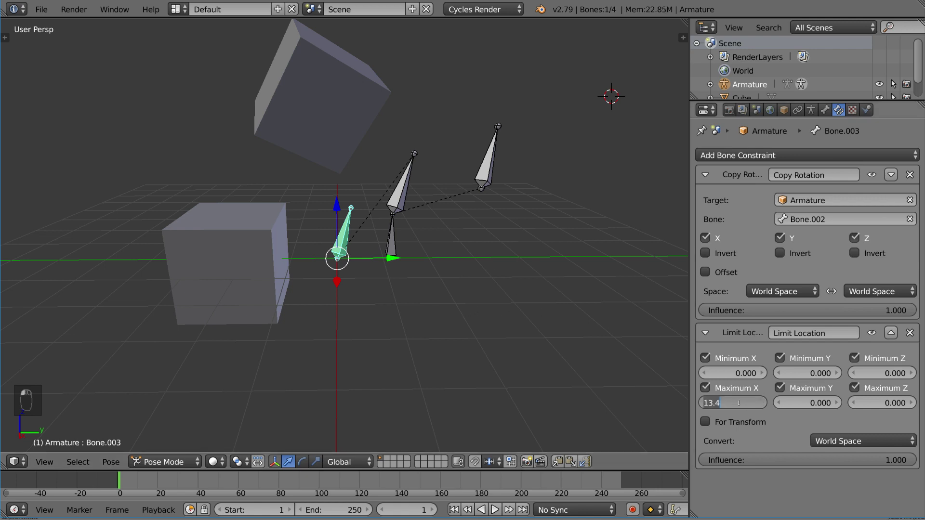
type("100")
key("Return")
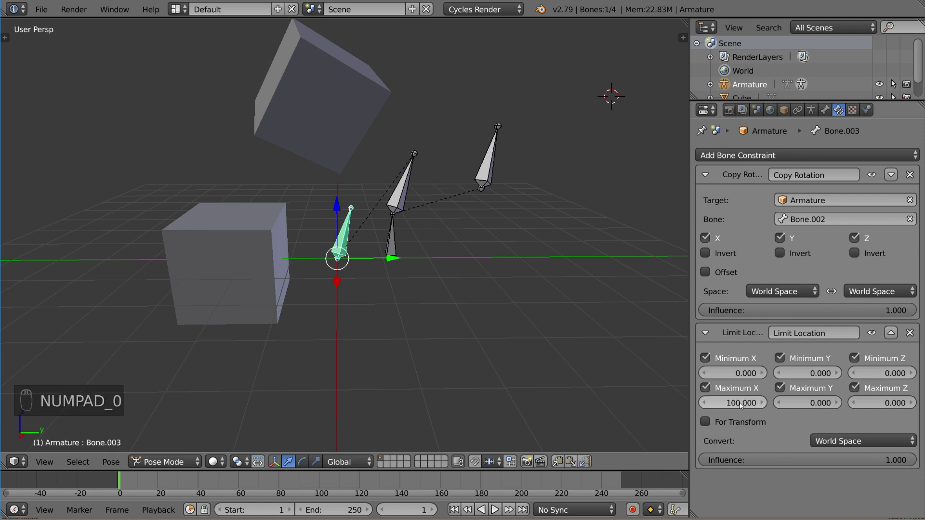
left_click(815, 404)
type("5")
key("Return")
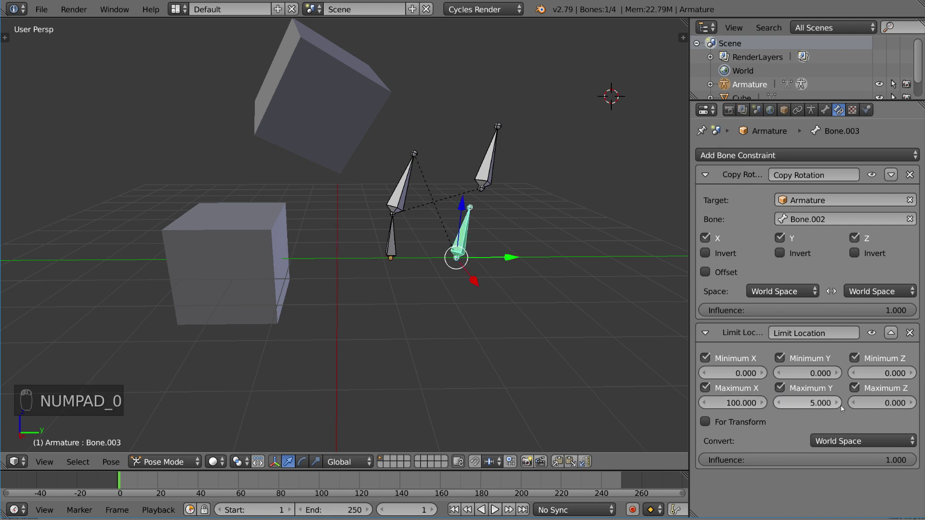
left_click(725, 403)
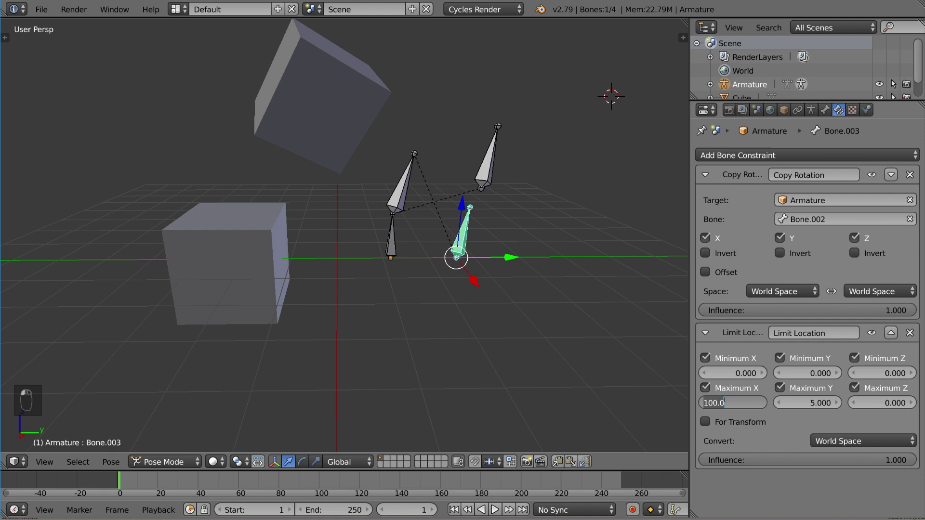
left_click(888, 401)
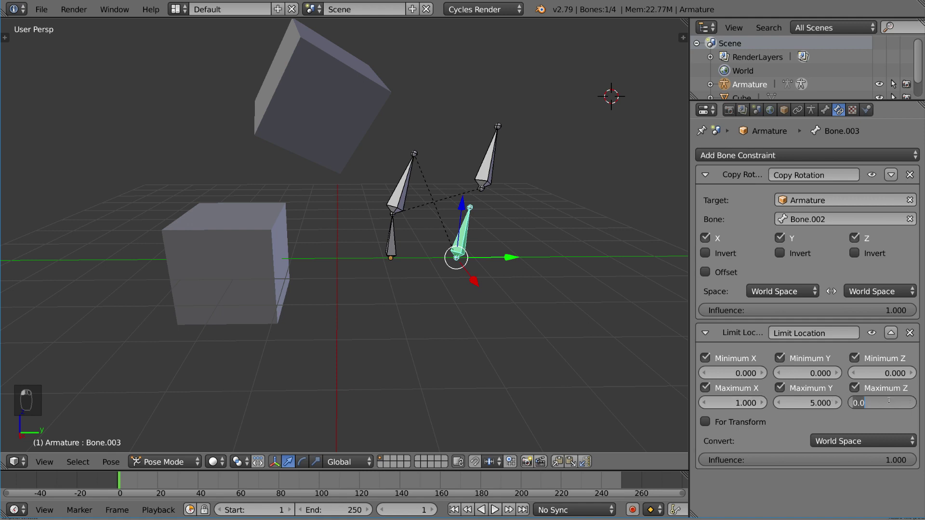
type("1")
key("Return")
right_click(407, 183)
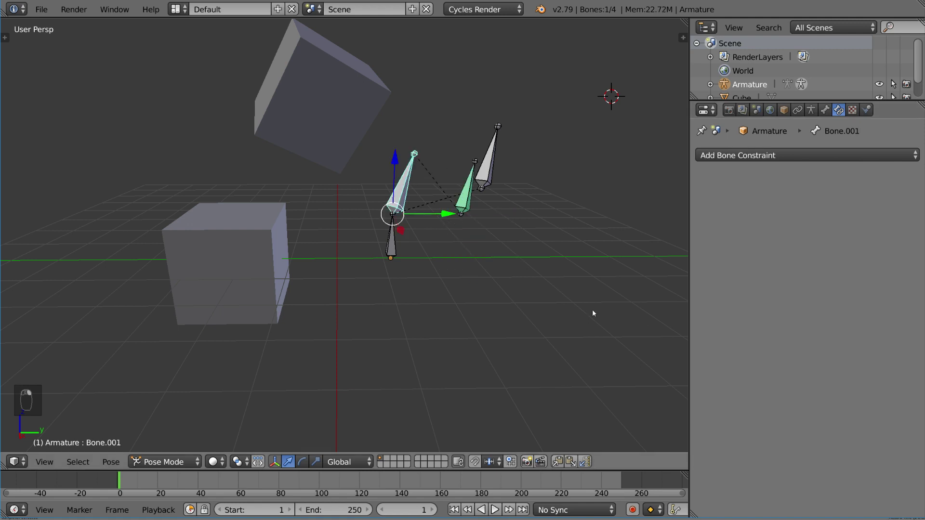
key("r")
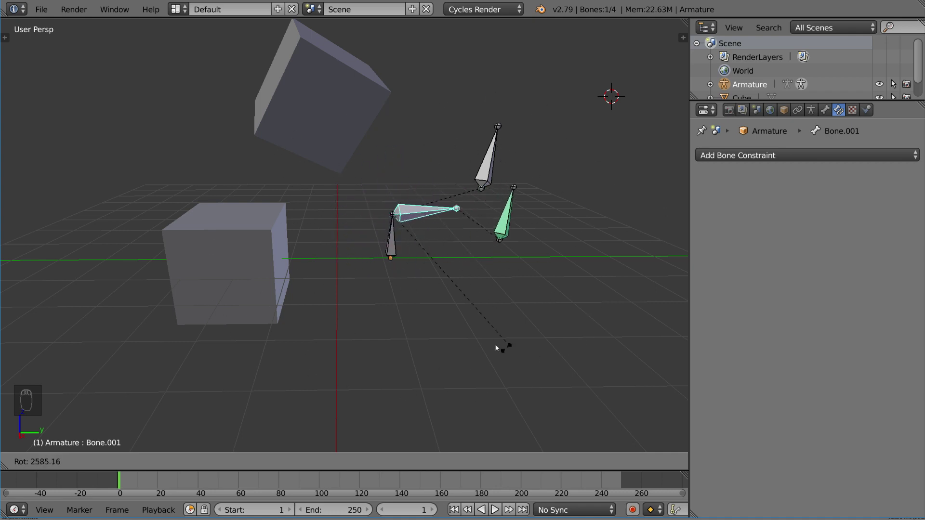
Swap Bone.003's Limit Location for a Limit Rotation constraint with Limit X enabled
key("Escape")
right_click(467, 188)
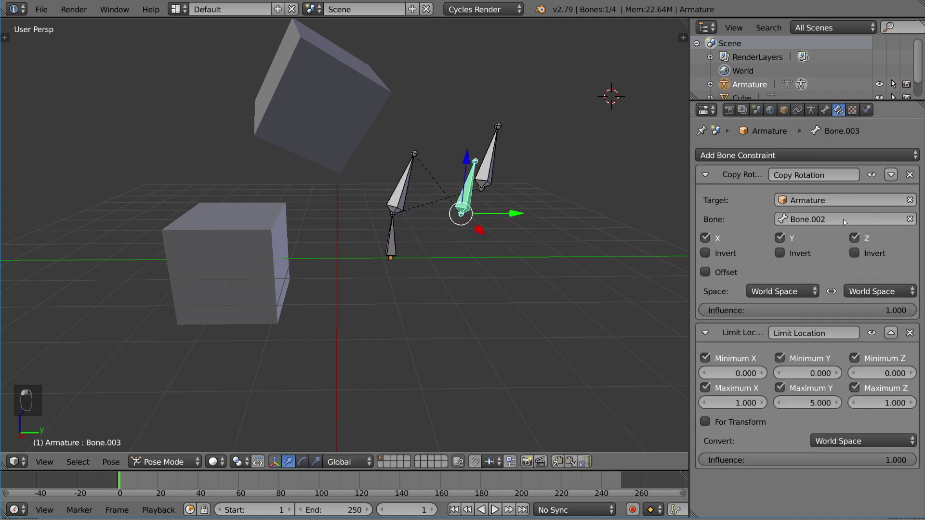
left_click(806, 151)
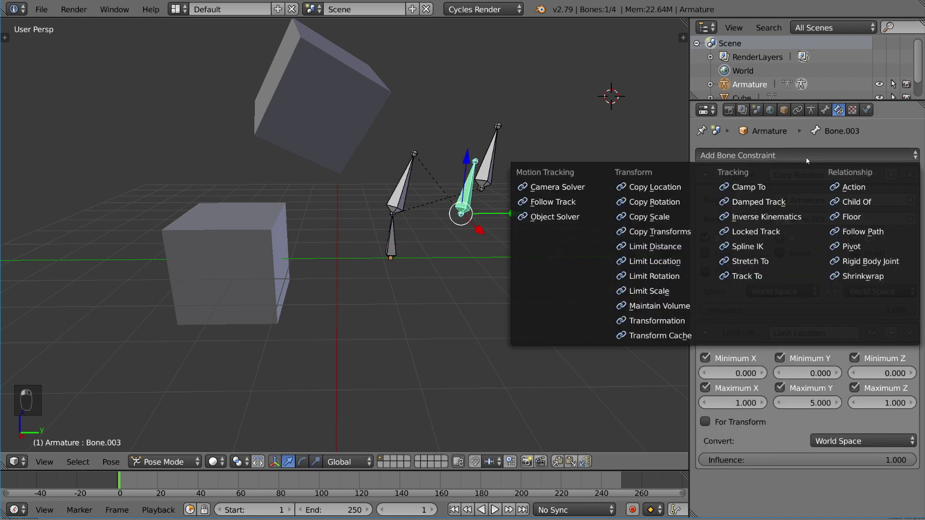
left_click(684, 278)
scroll(893, 317, "down", 2)
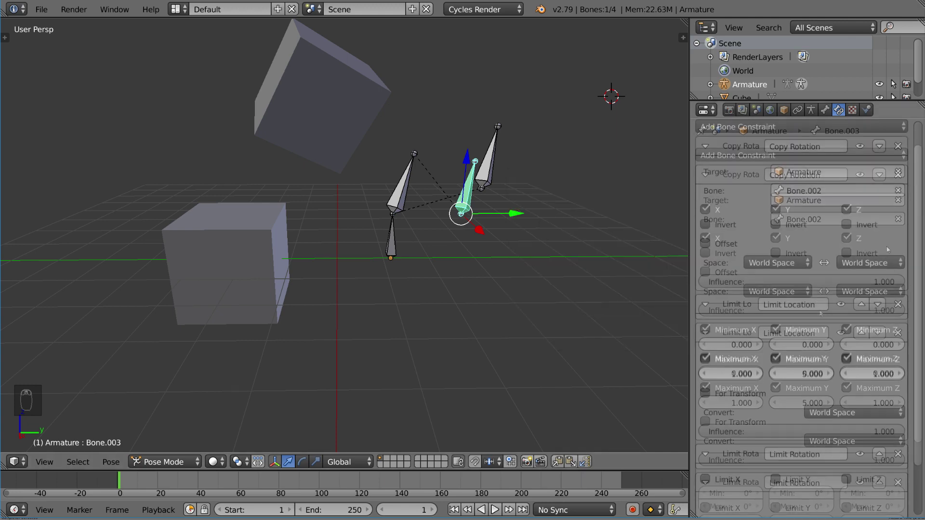
left_click(898, 304)
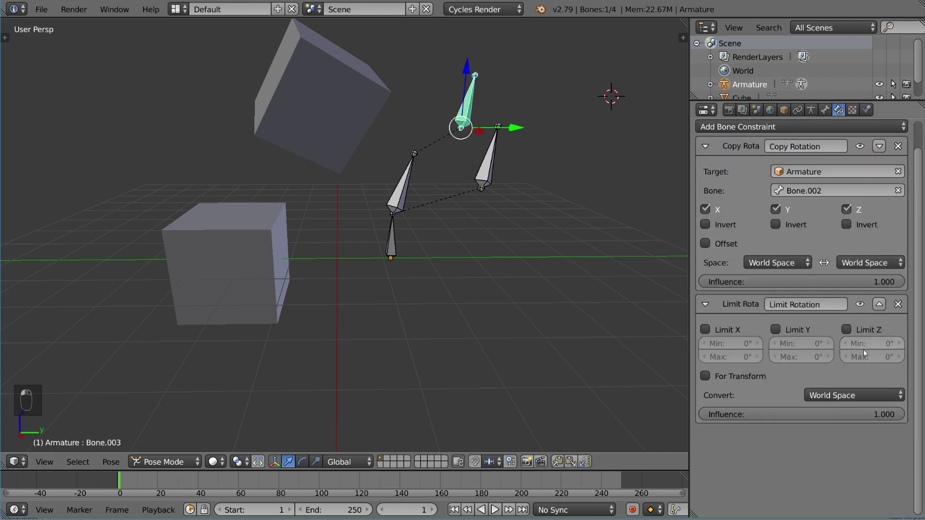
scroll(864, 349, "up", 2)
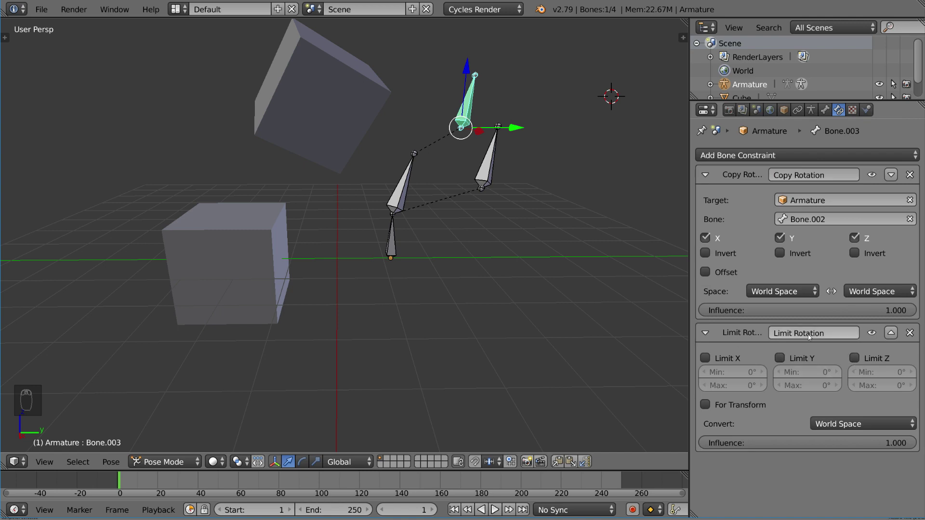
left_click(706, 358)
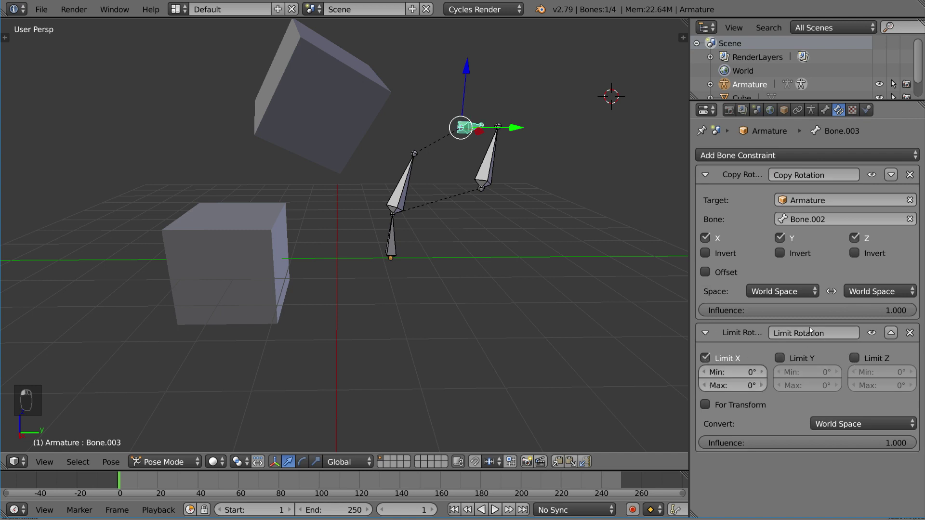
Freely rotate Bone.002 to test Bone.003's X rotation limit
right_click(483, 167)
key("r")
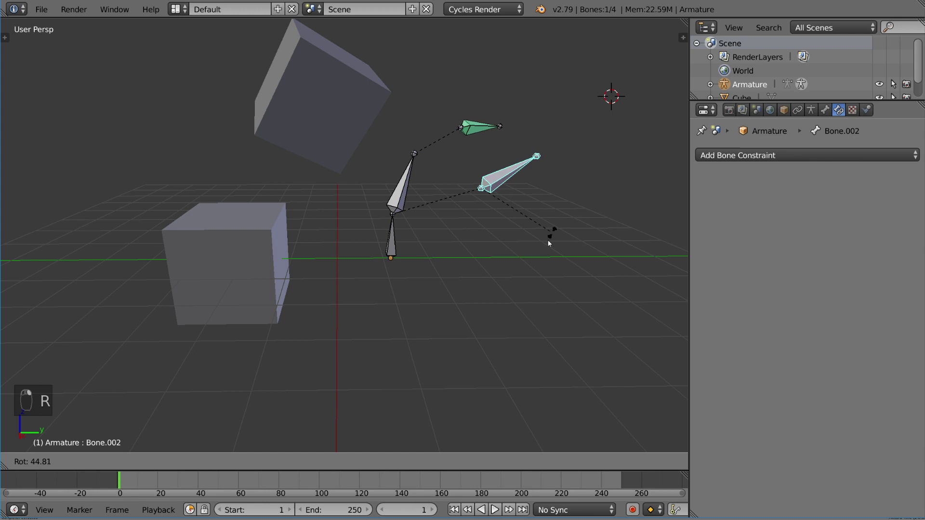
key("r")
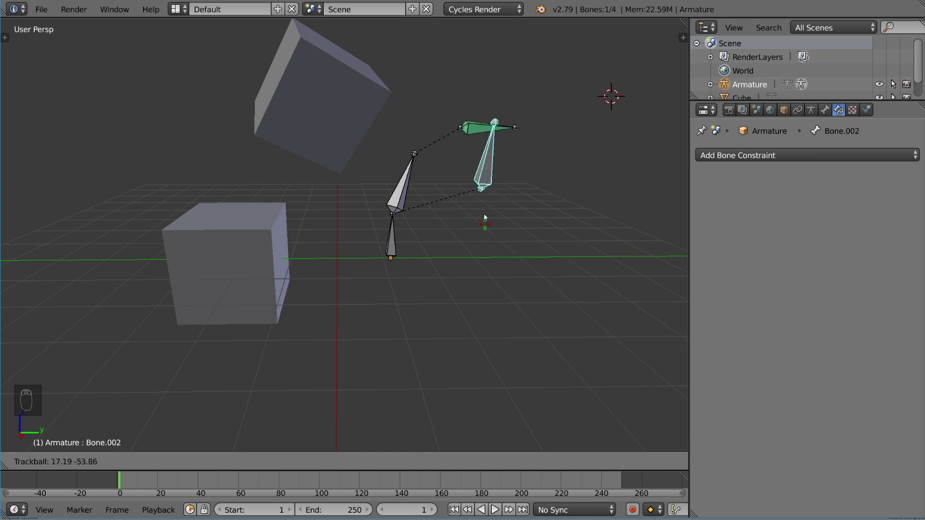
left_click(483, 213)
right_click(467, 128)
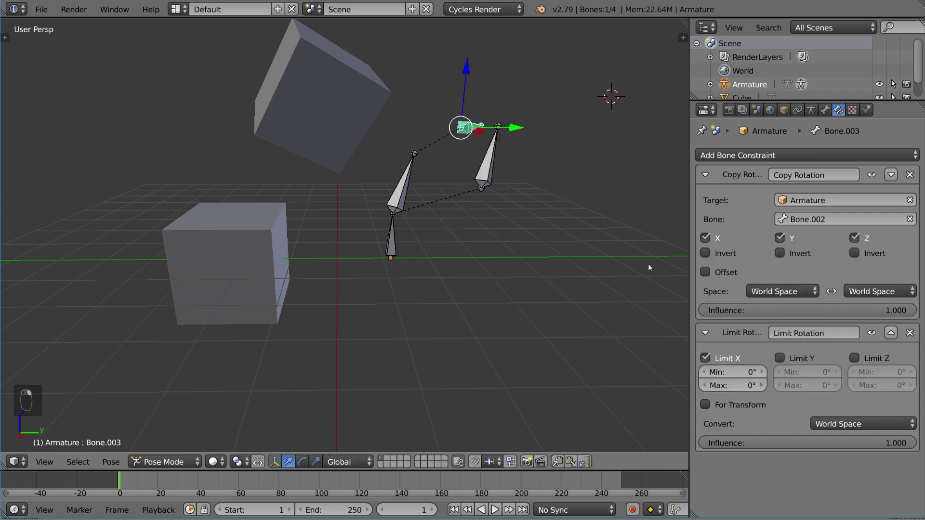
Set Bone.003's Limit X maximum to 30°, then test with a cancelled free rotation of Bone.002
left_click(731, 385)
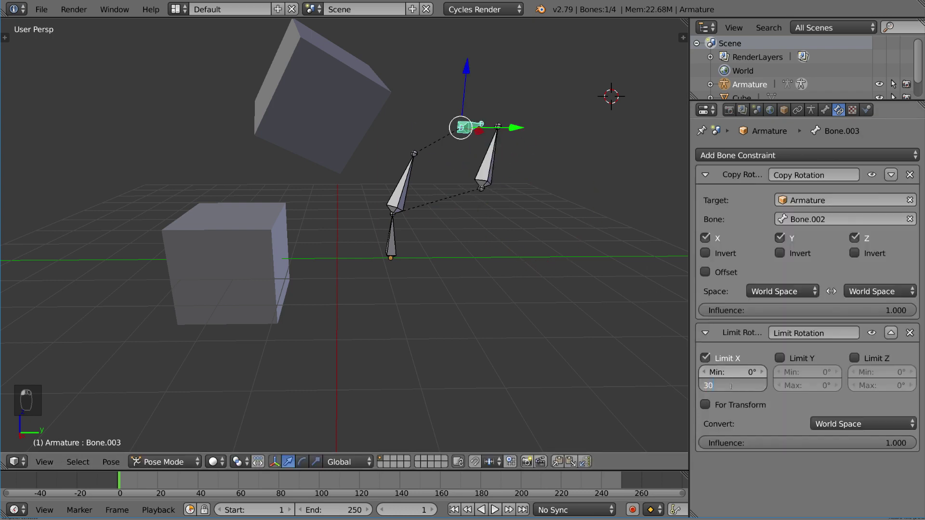
key("Return")
right_click(497, 171)
key("r")
key("r")
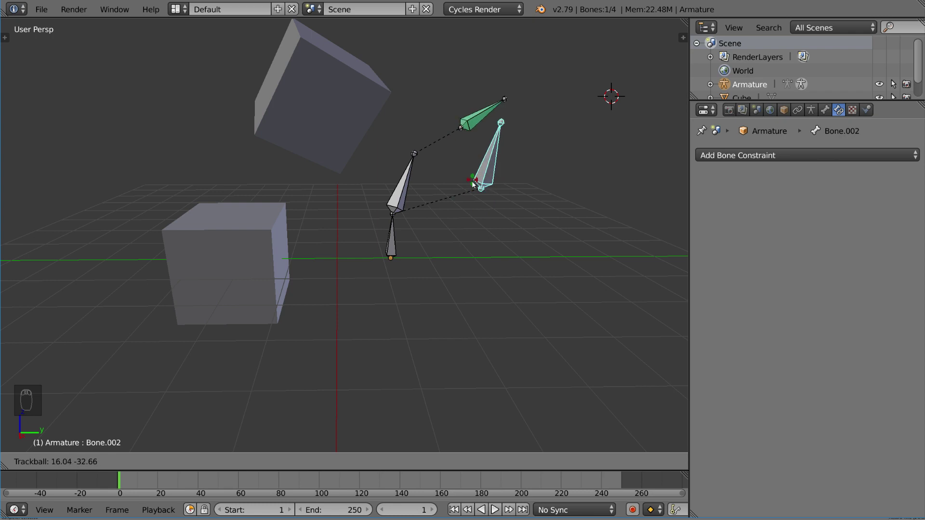
right_click(480, 144)
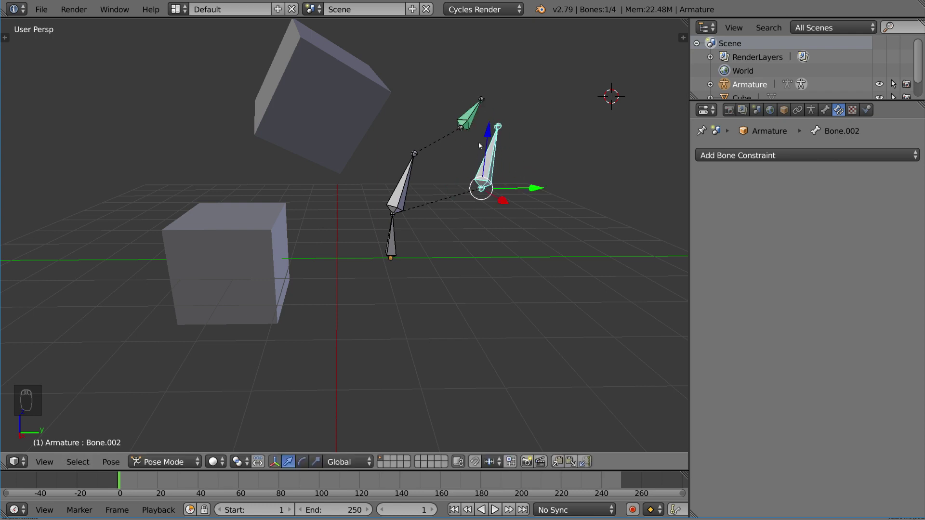
Make Bone.003's Limit Rotation evaluate in Local Space
right_click(464, 120)
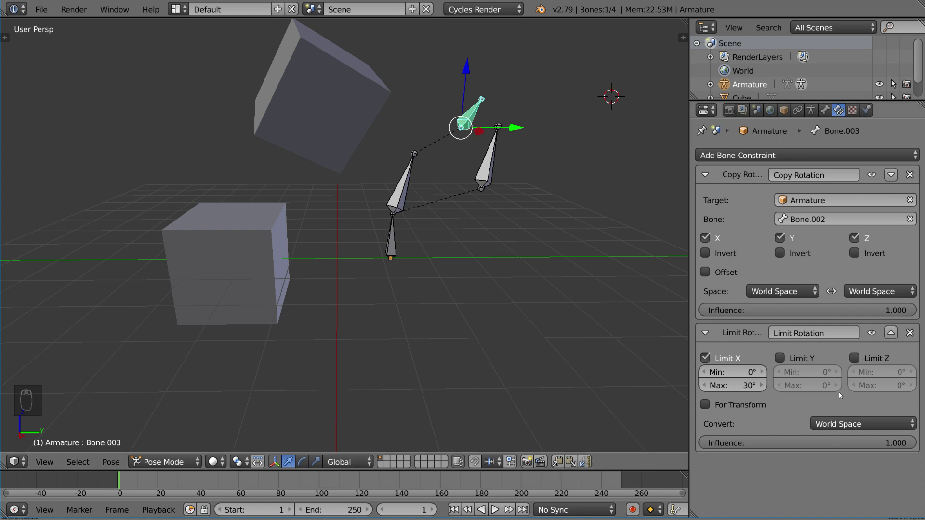
left_click(834, 426)
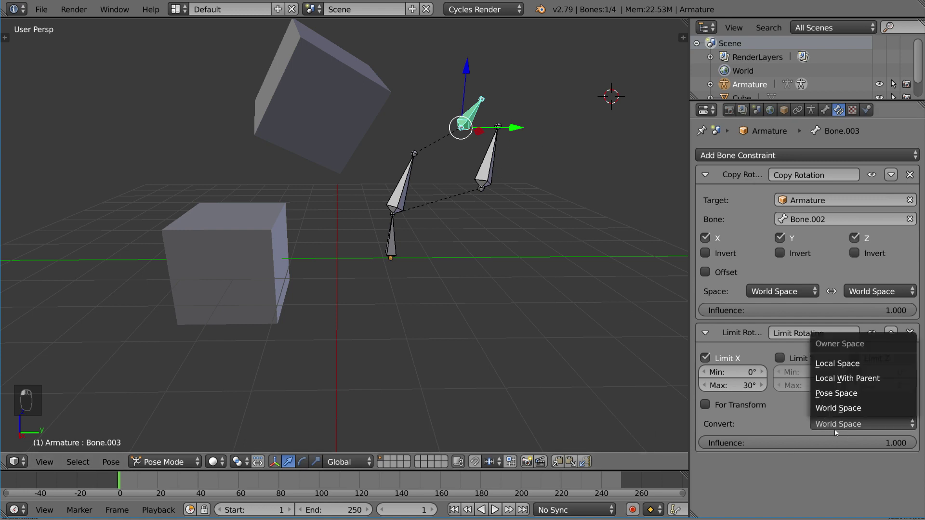
left_click(847, 365)
Freely rotate Bone.002 and confirm the new pose
right_click(490, 170)
key("r")
key("r")
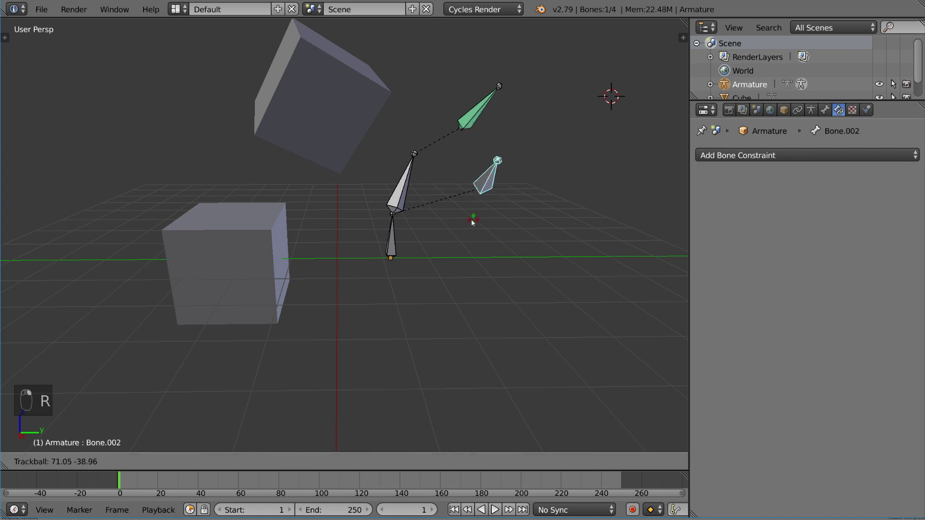
left_click(447, 167)
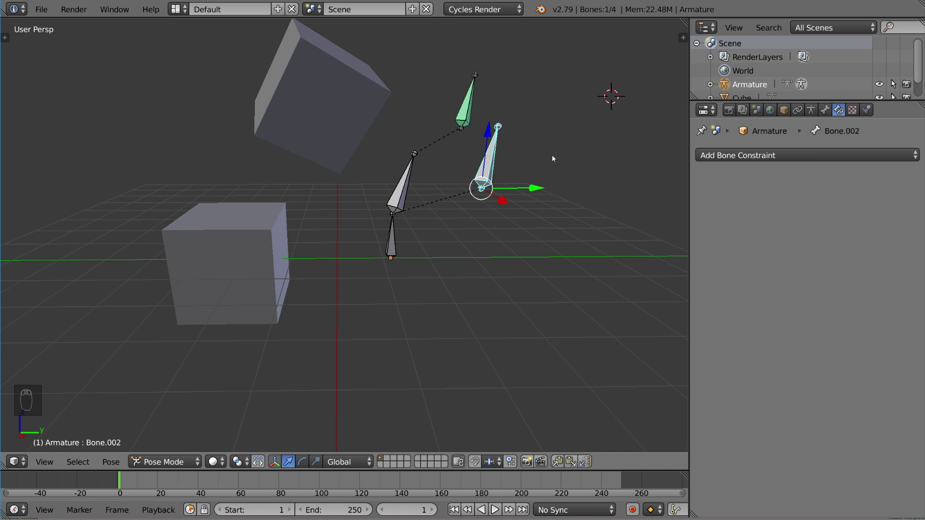
Rotate Bone.002 twice along its X axis, orbiting between, to watch Bone.003 follow
key("r")
key("x")
key("x")
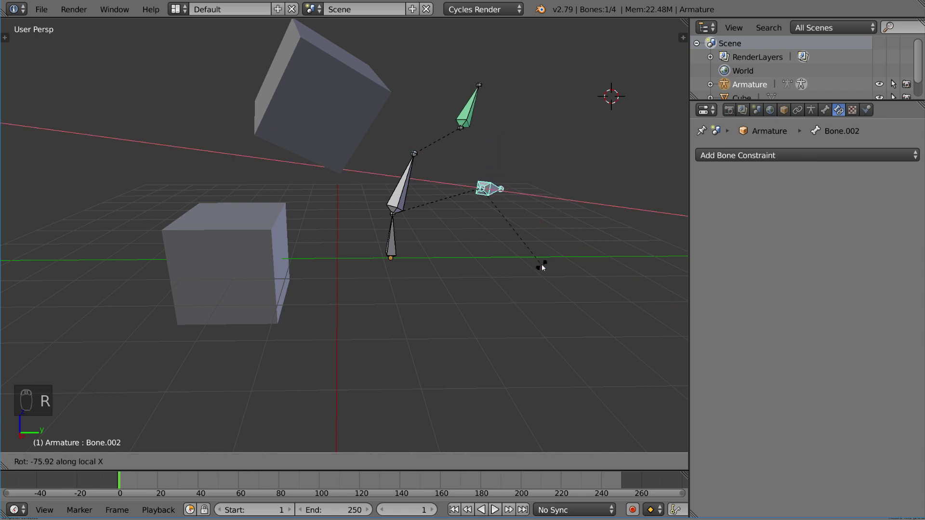
left_click(550, 199)
middle_click_drag(551, 201, 426, 212)
key("r")
key("x")
key("x")
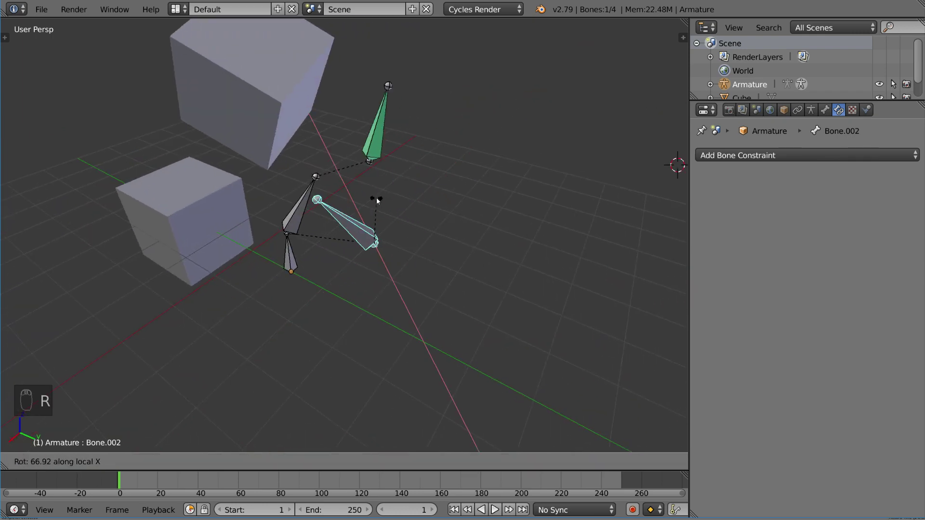
left_click(463, 260)
Set the transform orientation to Local and rotate Bone.002 about its local X axis
left_click(348, 461)
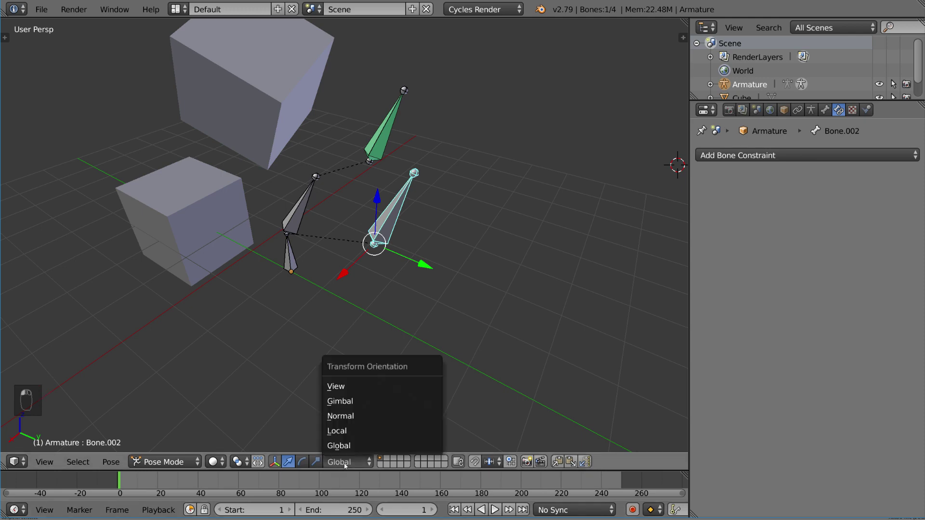
left_click(350, 432)
middle_click_drag(350, 435, 405, 258)
key("r")
key("x")
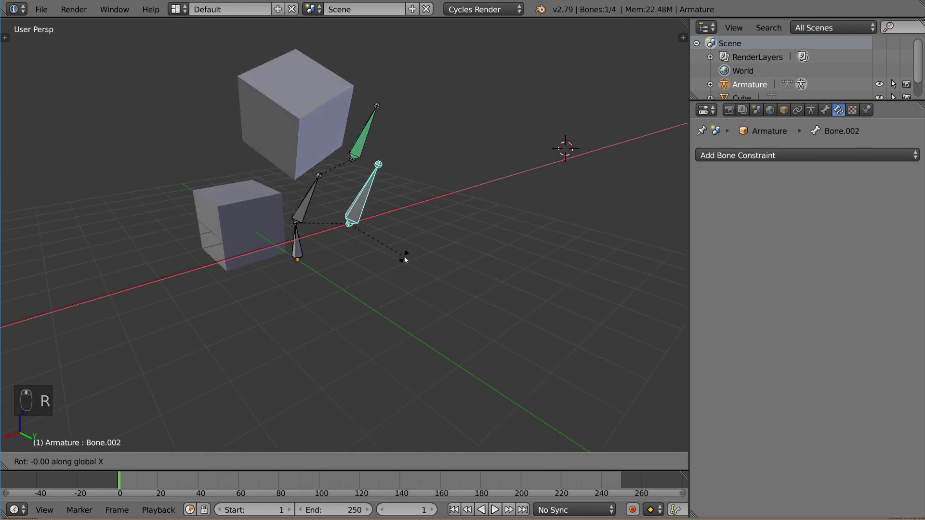
key("x")
left_click(361, 206)
Check Bone.003, then rotate Bone.002 about local X again from a new angle
right_click(359, 135)
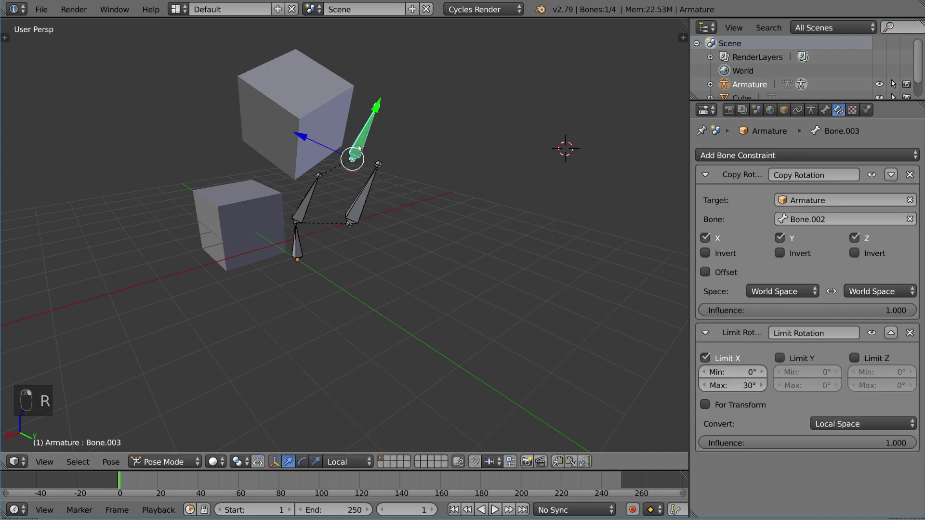
middle_click_drag(359, 135, 661, 401)
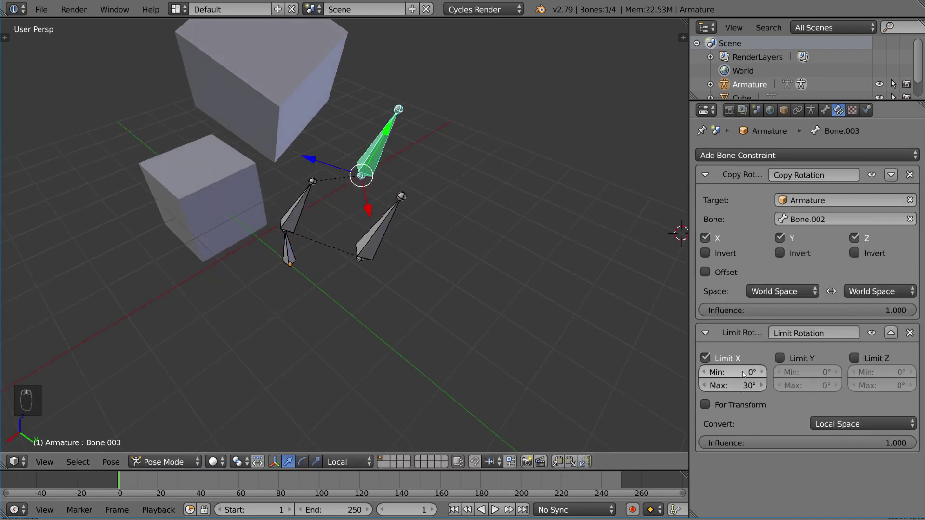
right_click(386, 231)
middle_click_drag(385, 230, 430, 223)
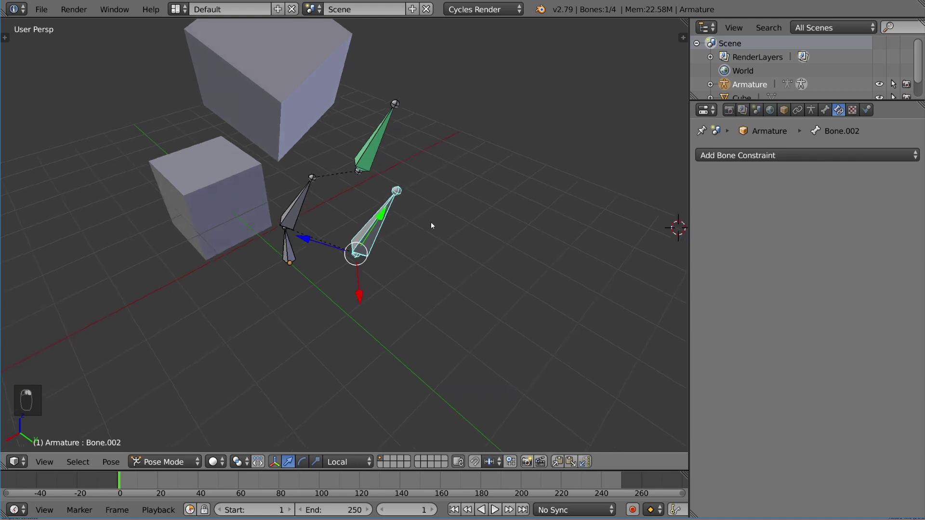
key("r")
key("x")
key("x")
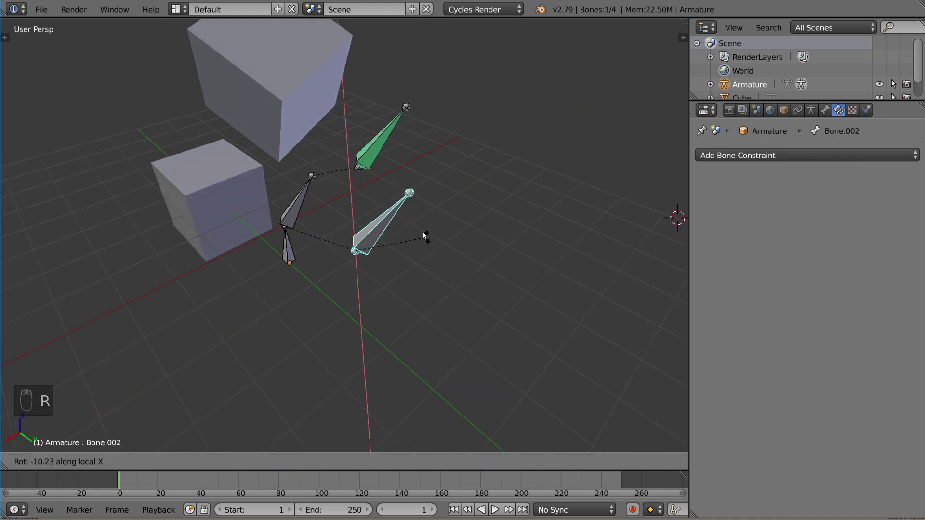
right_click(443, 313)
Try and cancel several trackball rotations of Bone.002, then select Bone.003 to inspect its constraints
key("r")
key("r")
right_click(441, 291)
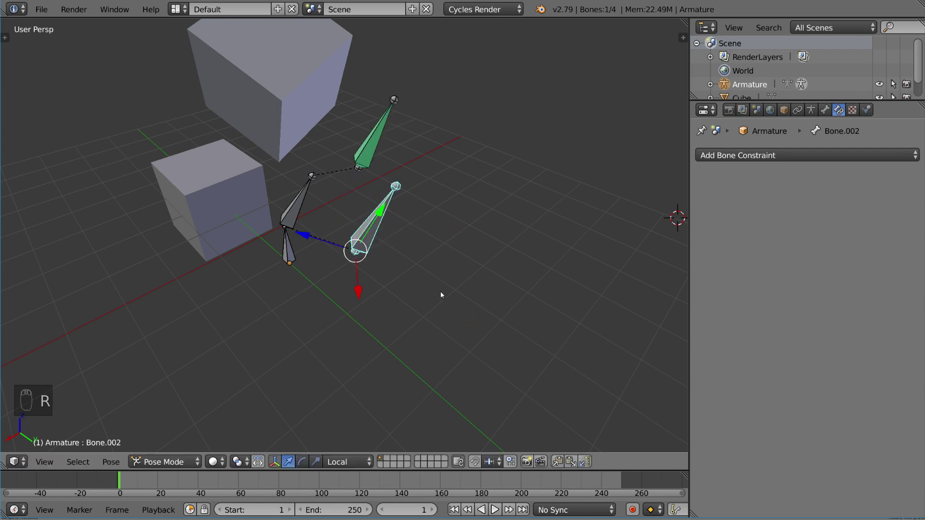
key("r")
key("r")
middle_click_drag(440, 291, 434, 263)
right_click(527, 290)
key("r")
right_click(424, 261)
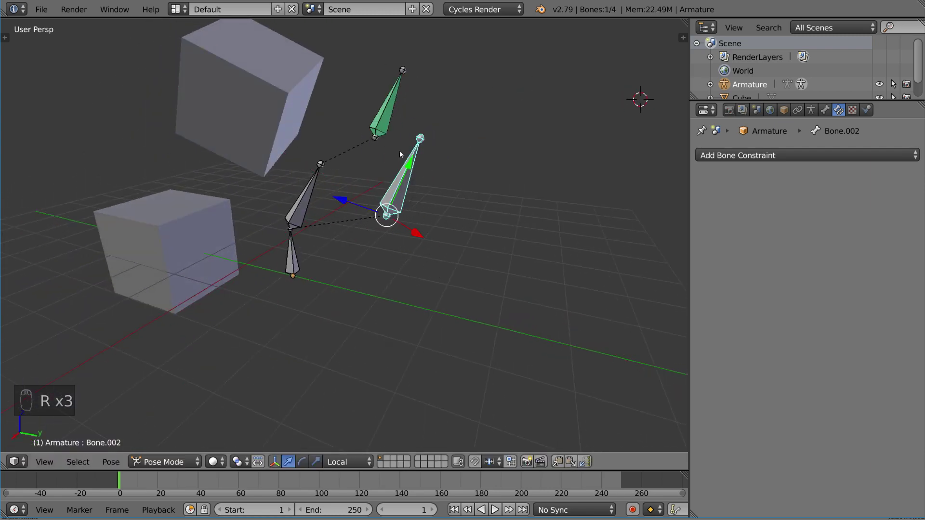
middle_click_drag(400, 154, 455, 177)
right_click(396, 115)
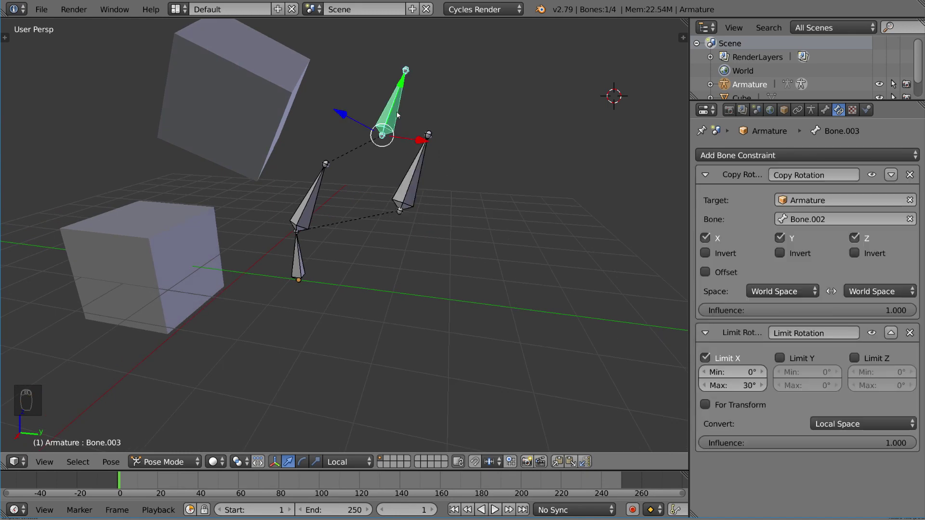
middle_click_drag(478, 209, 299, 292)
right_click(311, 282)
key("r")
key("r")
left_click(299, 301)
right_click(318, 246)
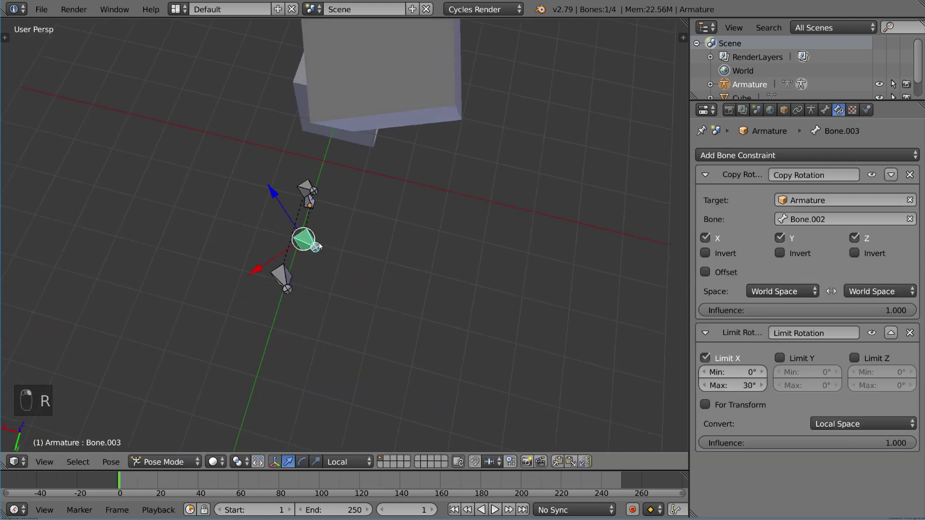
middle_click_drag(347, 288, 576, 239)
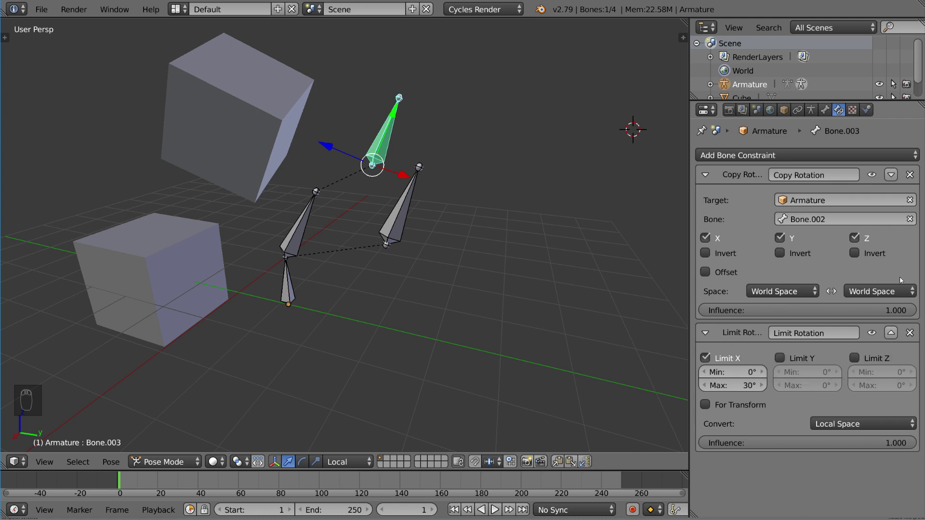
left_click(892, 333)
right_click(403, 202)
middle_click_drag(403, 203, 424, 200)
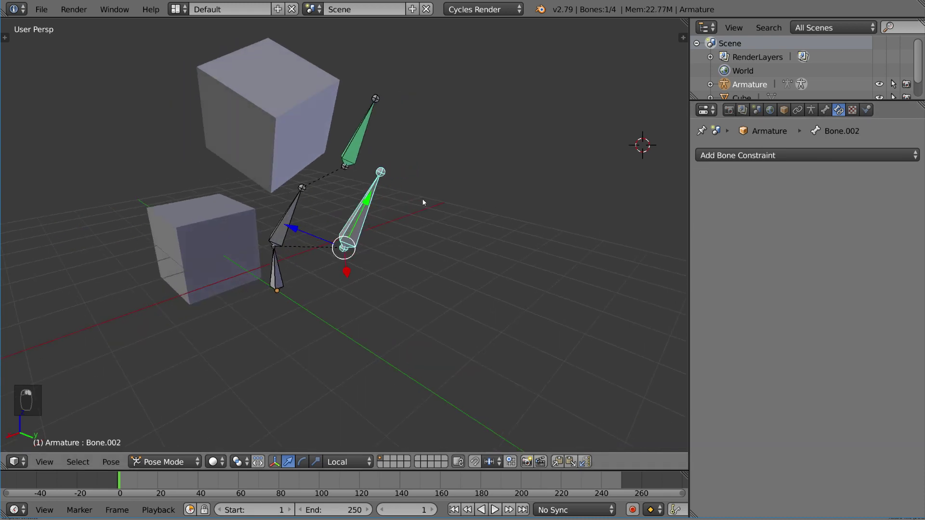
key("r")
key("x")
key("x")
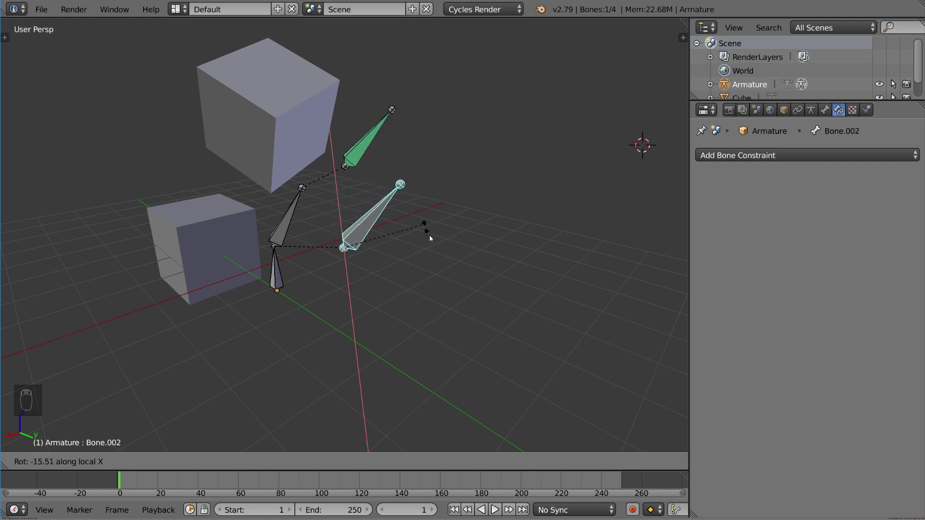
left_click(429, 232)
middle_click_drag(429, 232, 415, 197)
right_click(371, 130)
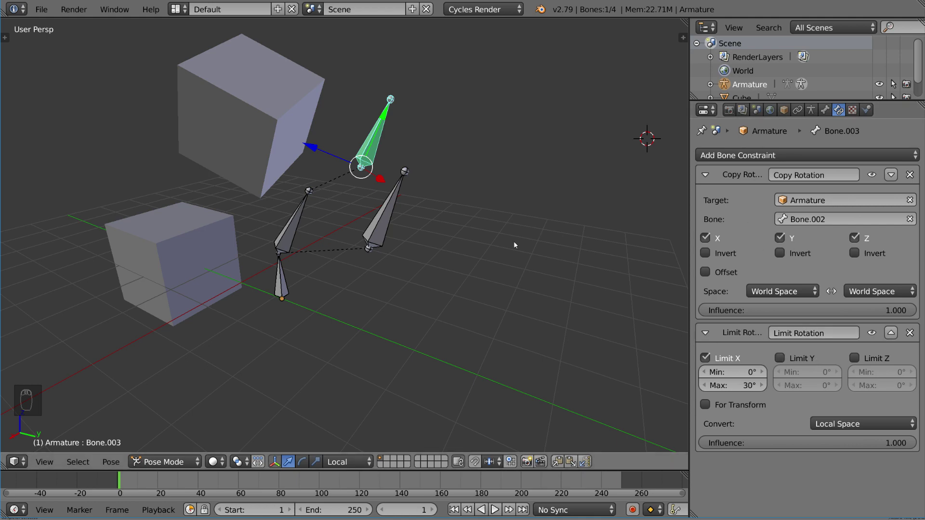
Move Limit Rotation above Copy Rotation on Bone.003 and test by rotating Bone.002
left_click(892, 333)
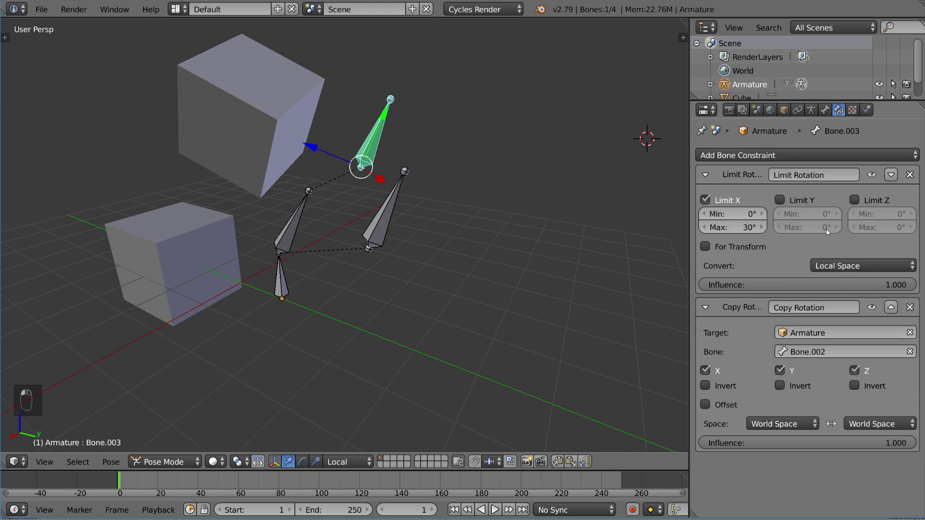
right_click(392, 208)
key("r")
key("r")
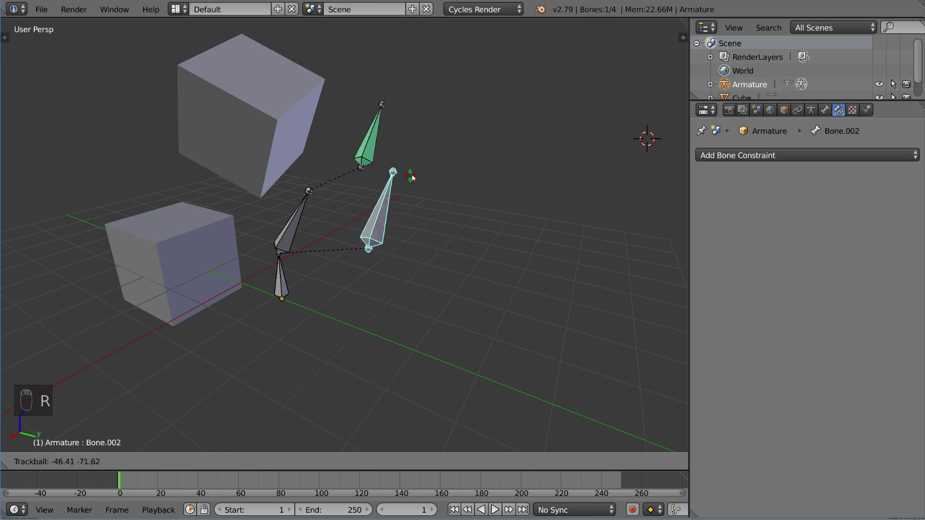
left_click(424, 179)
middle_click_drag(433, 182, 453, 183)
key("r")
middle_click(453, 184)
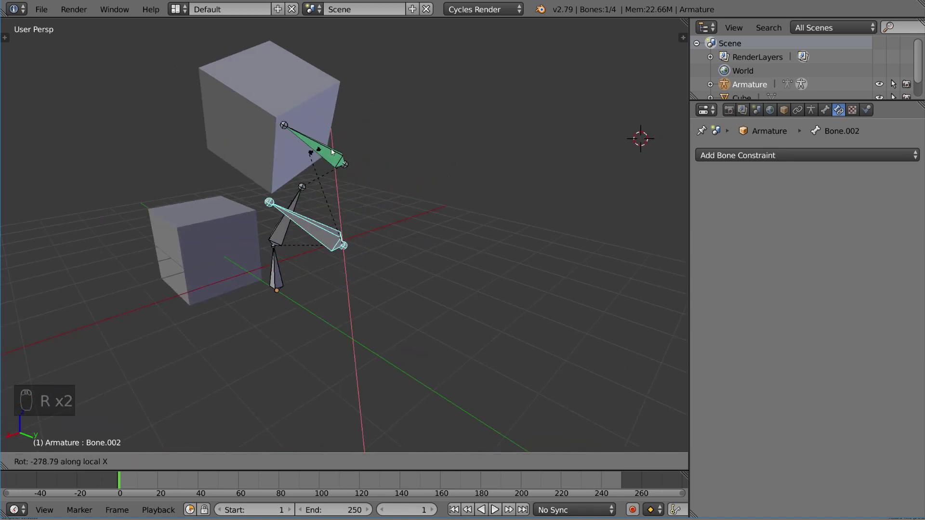
right_click(500, 275)
Inspect Bone.003's reordered constraints and try another cancelled rotation of Bone.002
right_click(368, 149)
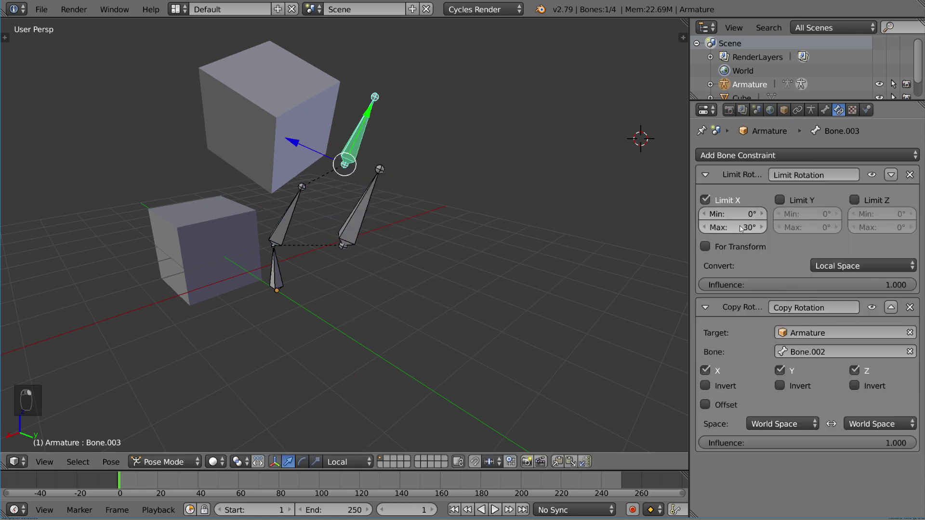
middle_click_drag(436, 211, 444, 212)
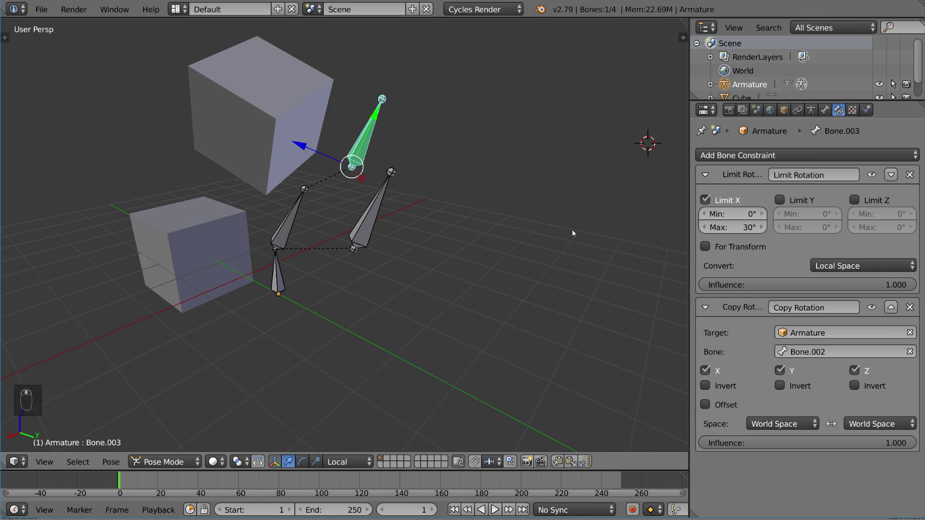
middle_click_drag(573, 231, 551, 232)
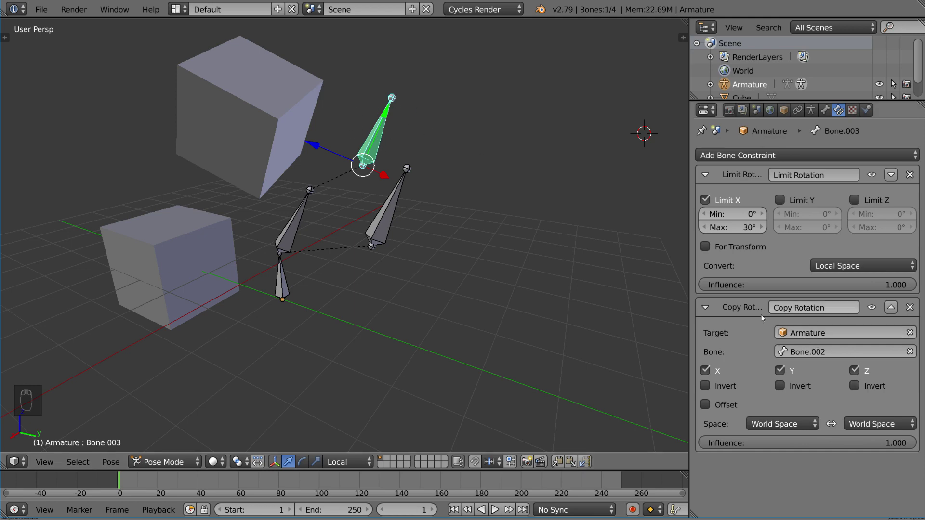
right_click(395, 221)
key("r")
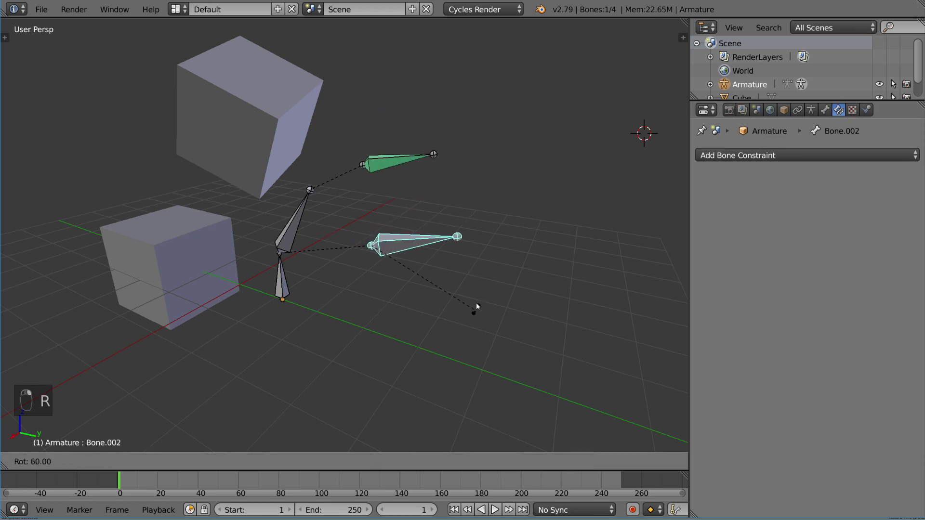
right_click(383, 127)
right_click(384, 128)
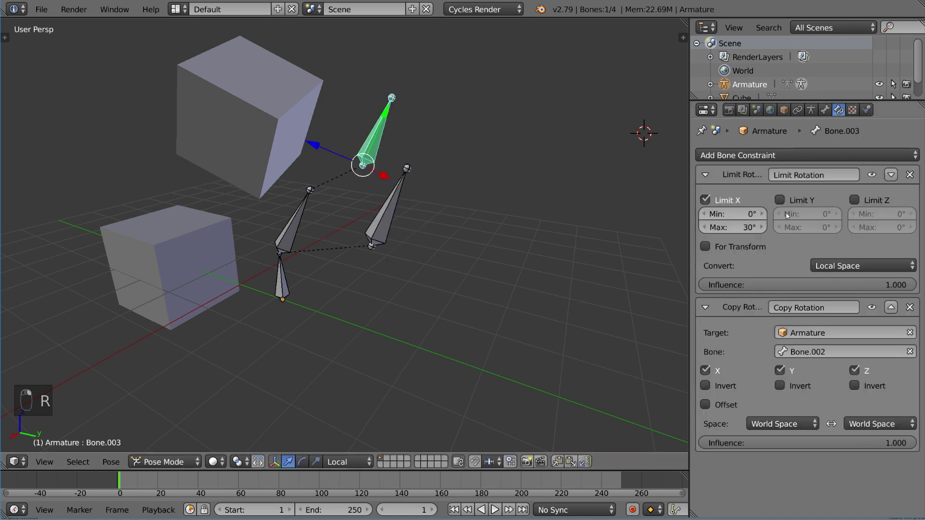
Move Limit Rotation back below Copy Rotation and compare by rotating Bone.002
left_click(892, 175)
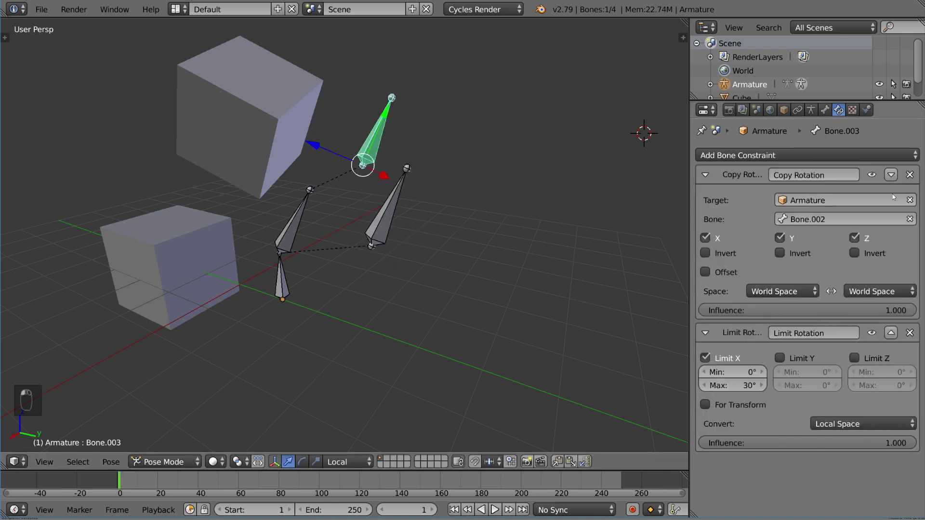
right_click(407, 221)
key("r")
left_click(443, 204)
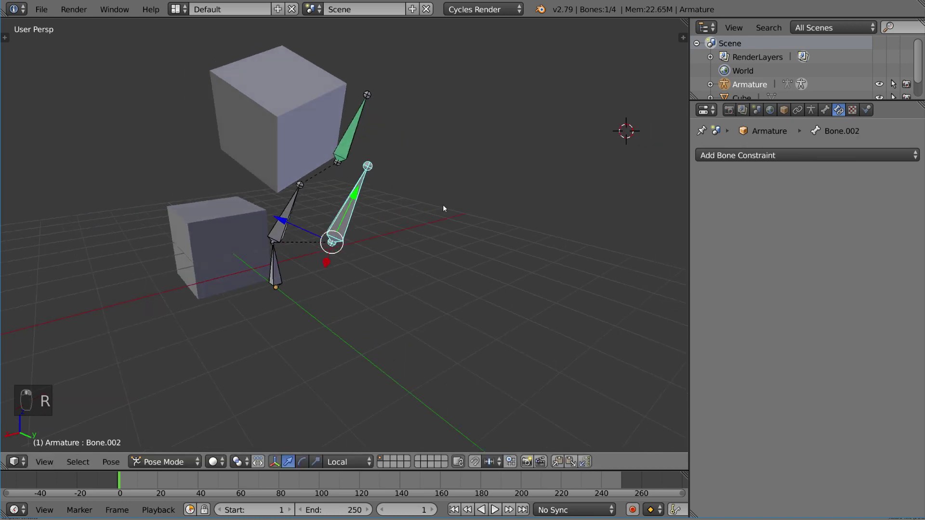
key("r")
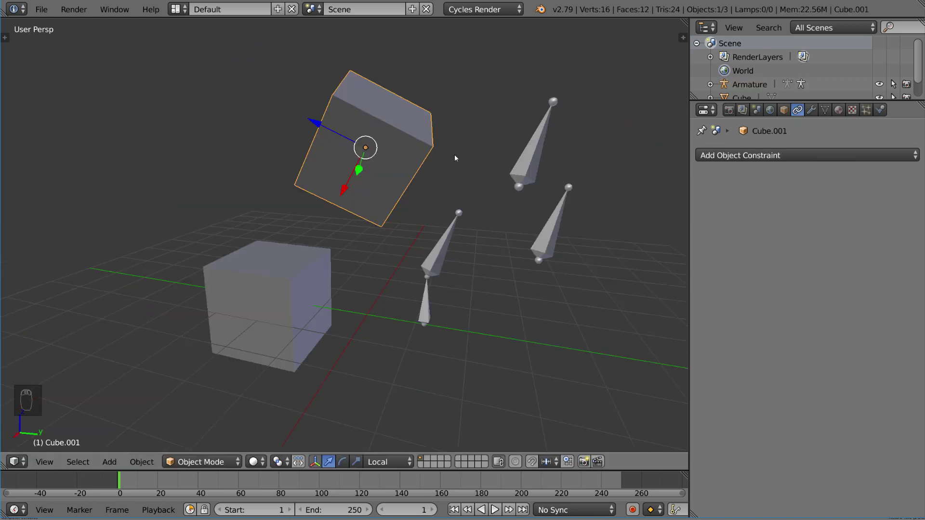
Add a Copy Rotation constraint to Cube.001 targeting the lower Cube
left_click(799, 155)
left_click(688, 205)
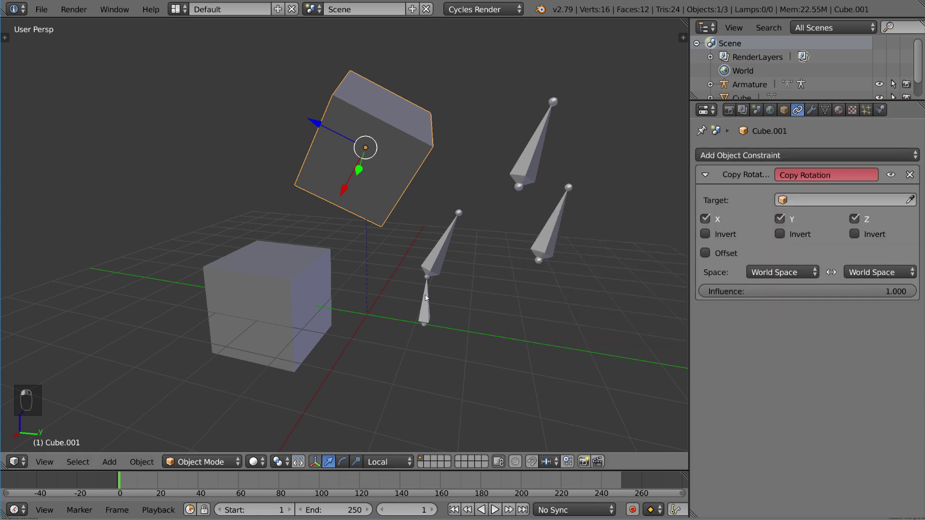
left_click(319, 283)
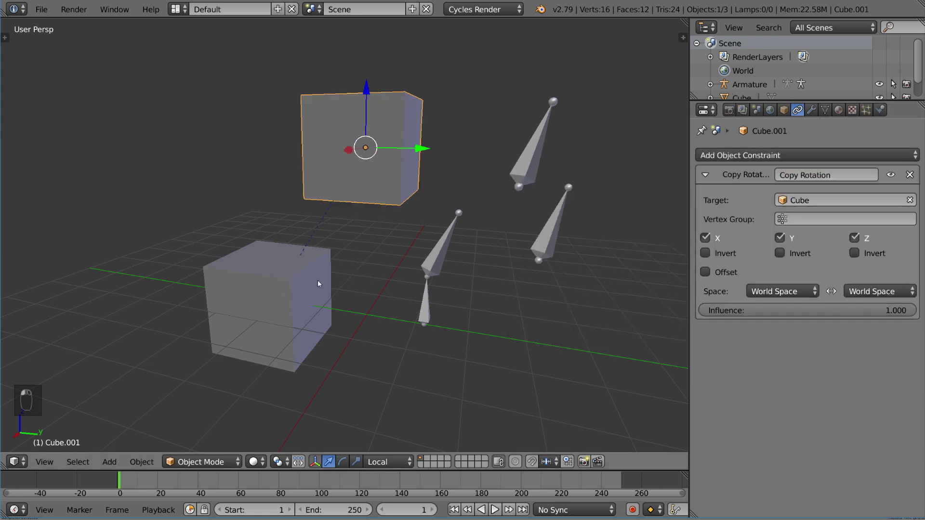
Add a Limit Rotation constraint to Cube.001 with Limit X enabled, then start rotating the lower Cube
left_click(802, 154)
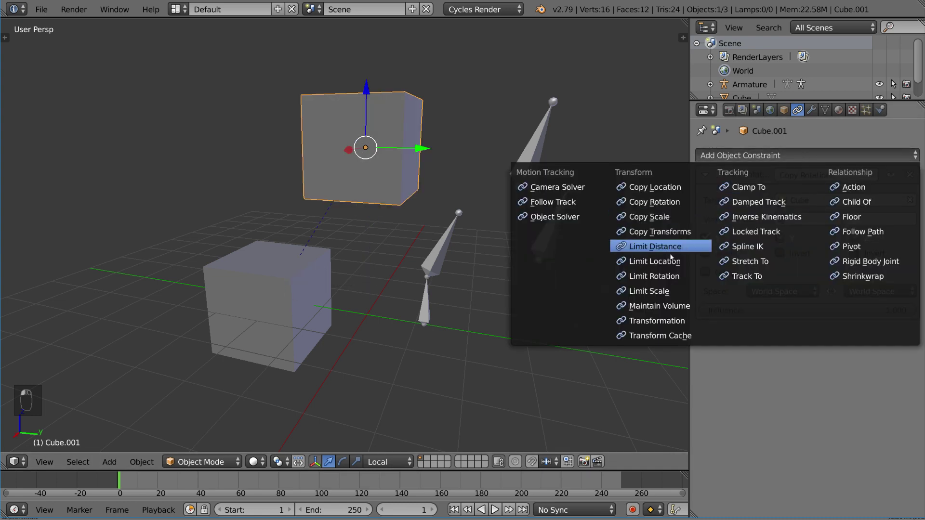
left_click(658, 276)
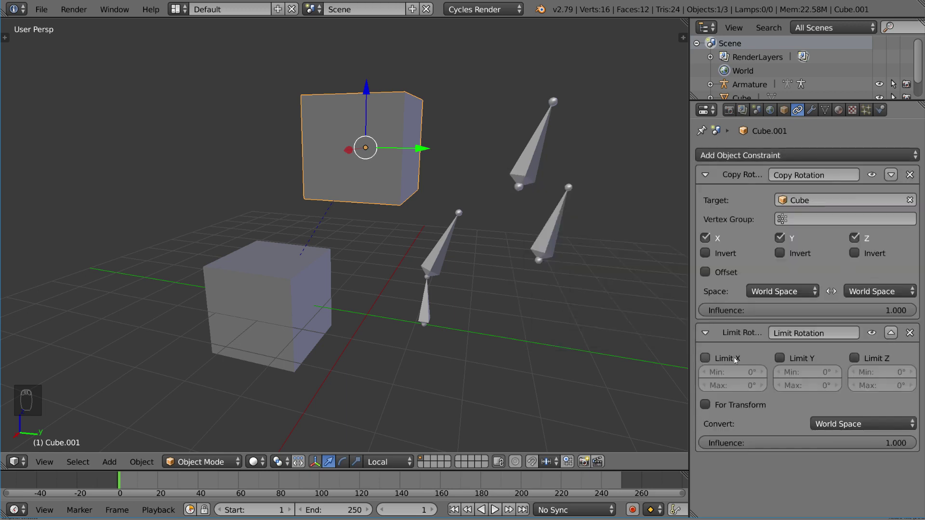
left_click(705, 358)
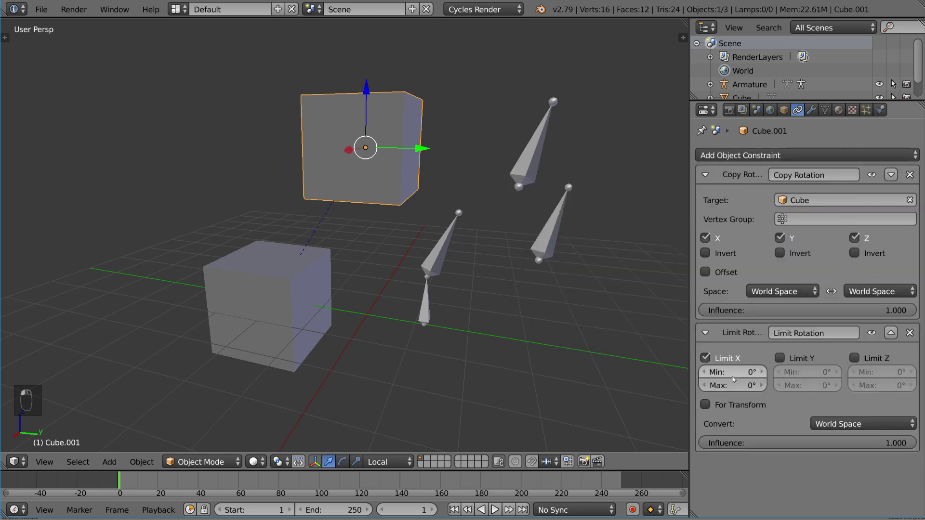
right_click(299, 269)
key("r")
key("r")
Repeatedly rotate and cancel the lower Cube, checking Cube.001 between tries
key("r")
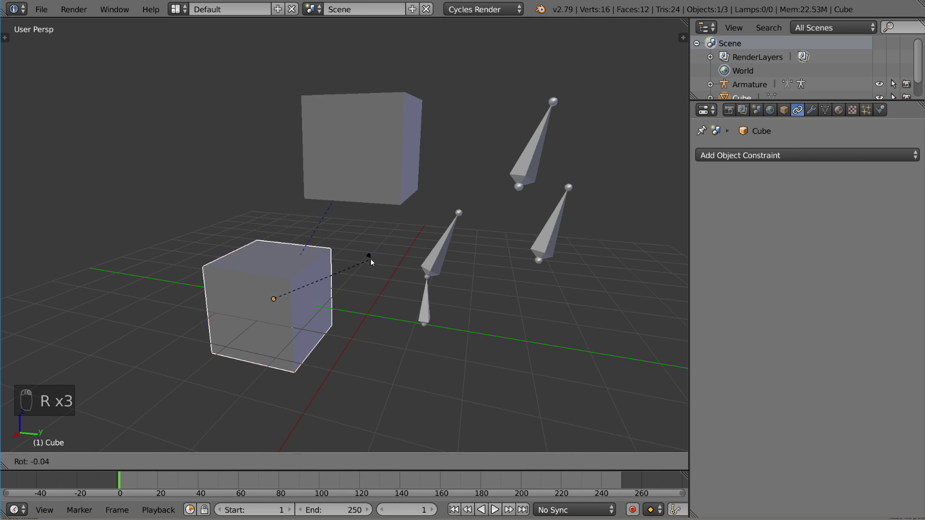
right_click(372, 261)
right_click(342, 182)
right_click(270, 291)
key("r")
right_click(280, 231)
key("r")
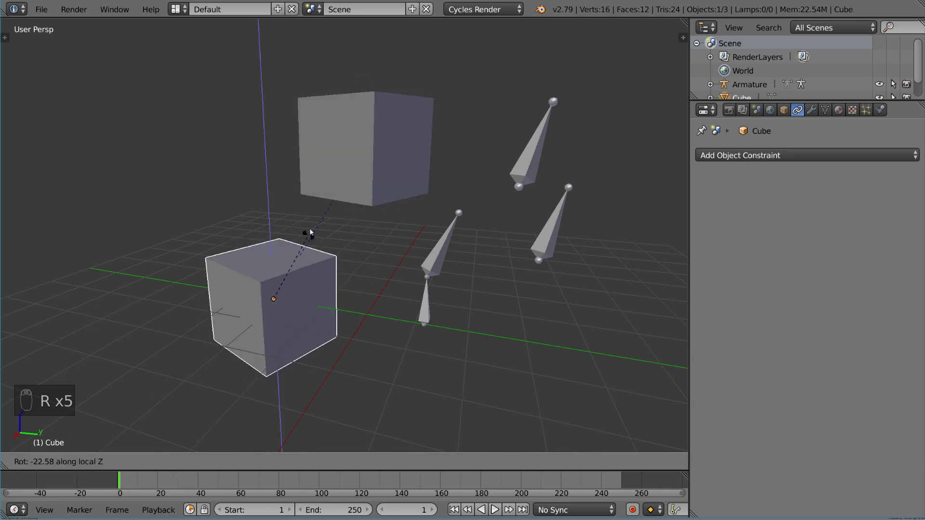
right_click(310, 233)
right_click(346, 192)
right_click(269, 284)
key("r")
Try a cancelled X-axis rotation of the lower Cube, then select the Armature
middle_click(298, 234)
right_click(298, 233)
right_click(352, 190)
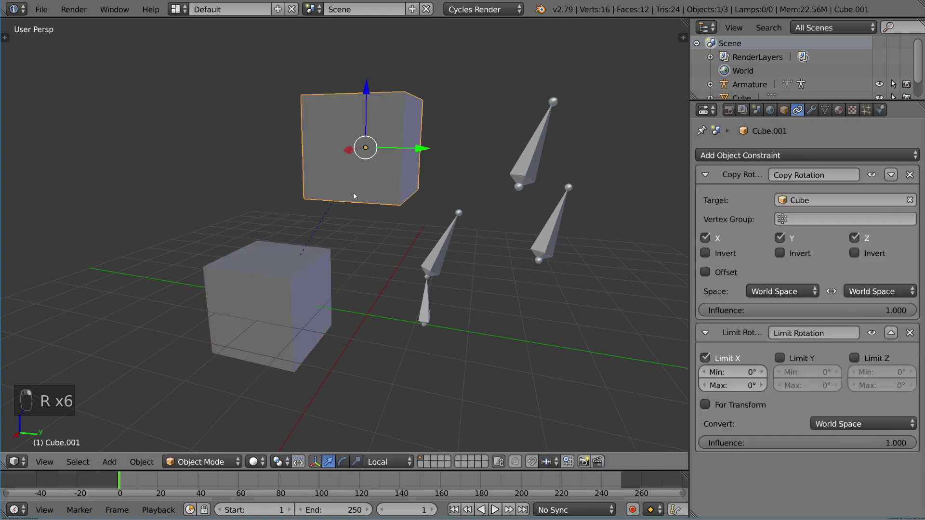
right_click(289, 298)
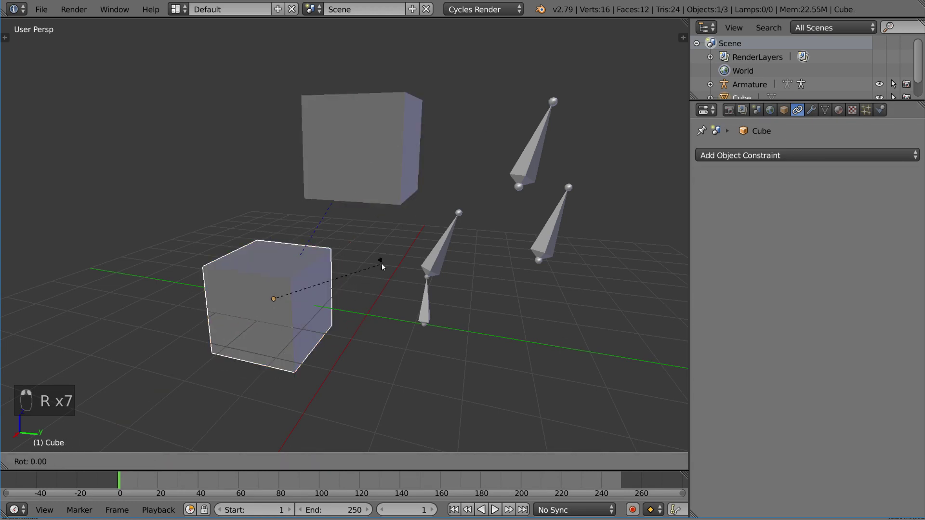
key("r")
key("x")
key("x")
right_click(403, 280)
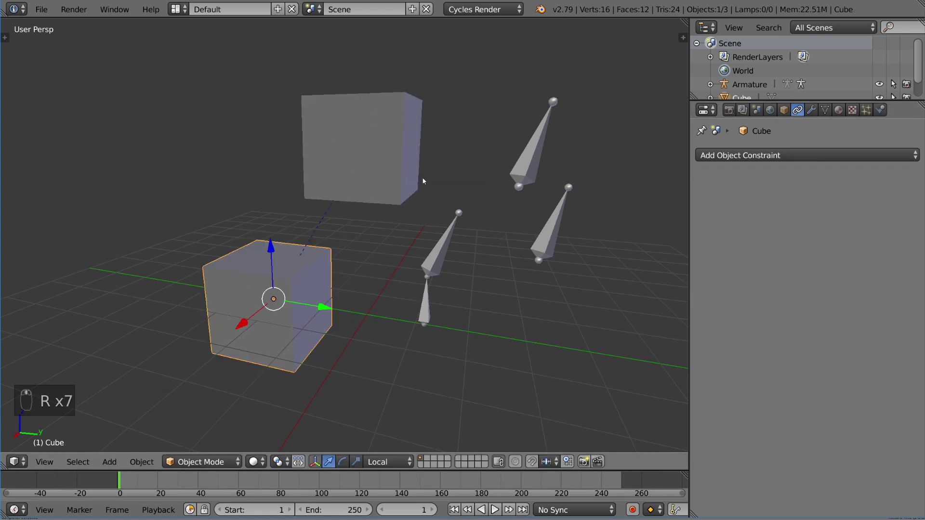
middle_click_drag(424, 180, 498, 164)
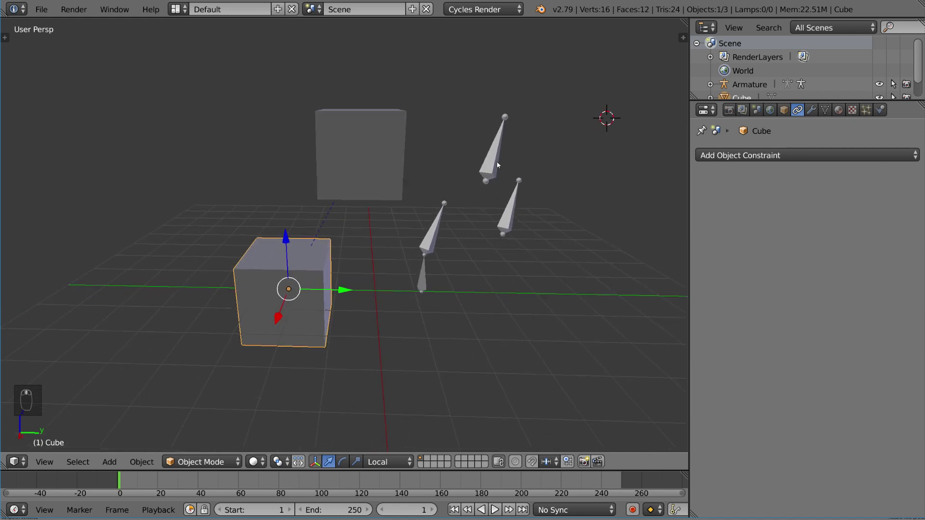
right_click(427, 233)
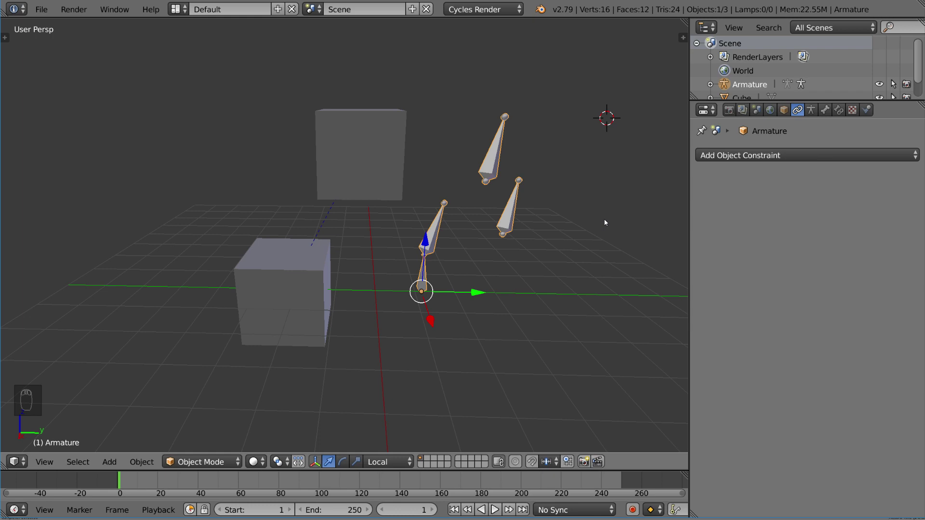